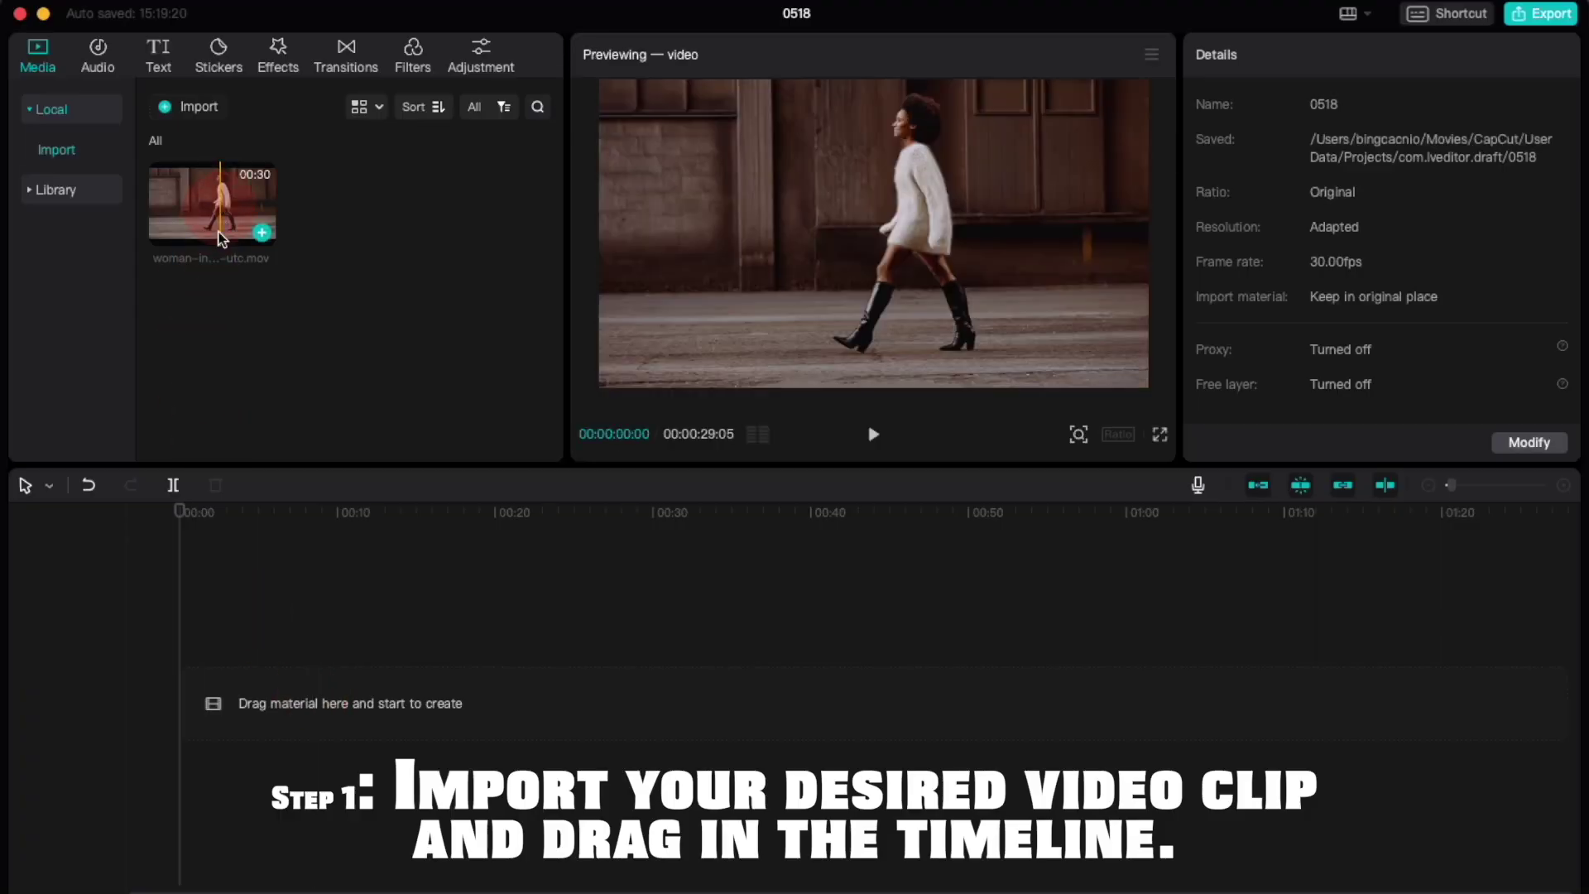
Place the walking-woman clip on the main track and briefly preview it.
{"action": "left_click_drag", "start_coordinate": [217, 223], "coordinate": [214, 709]}
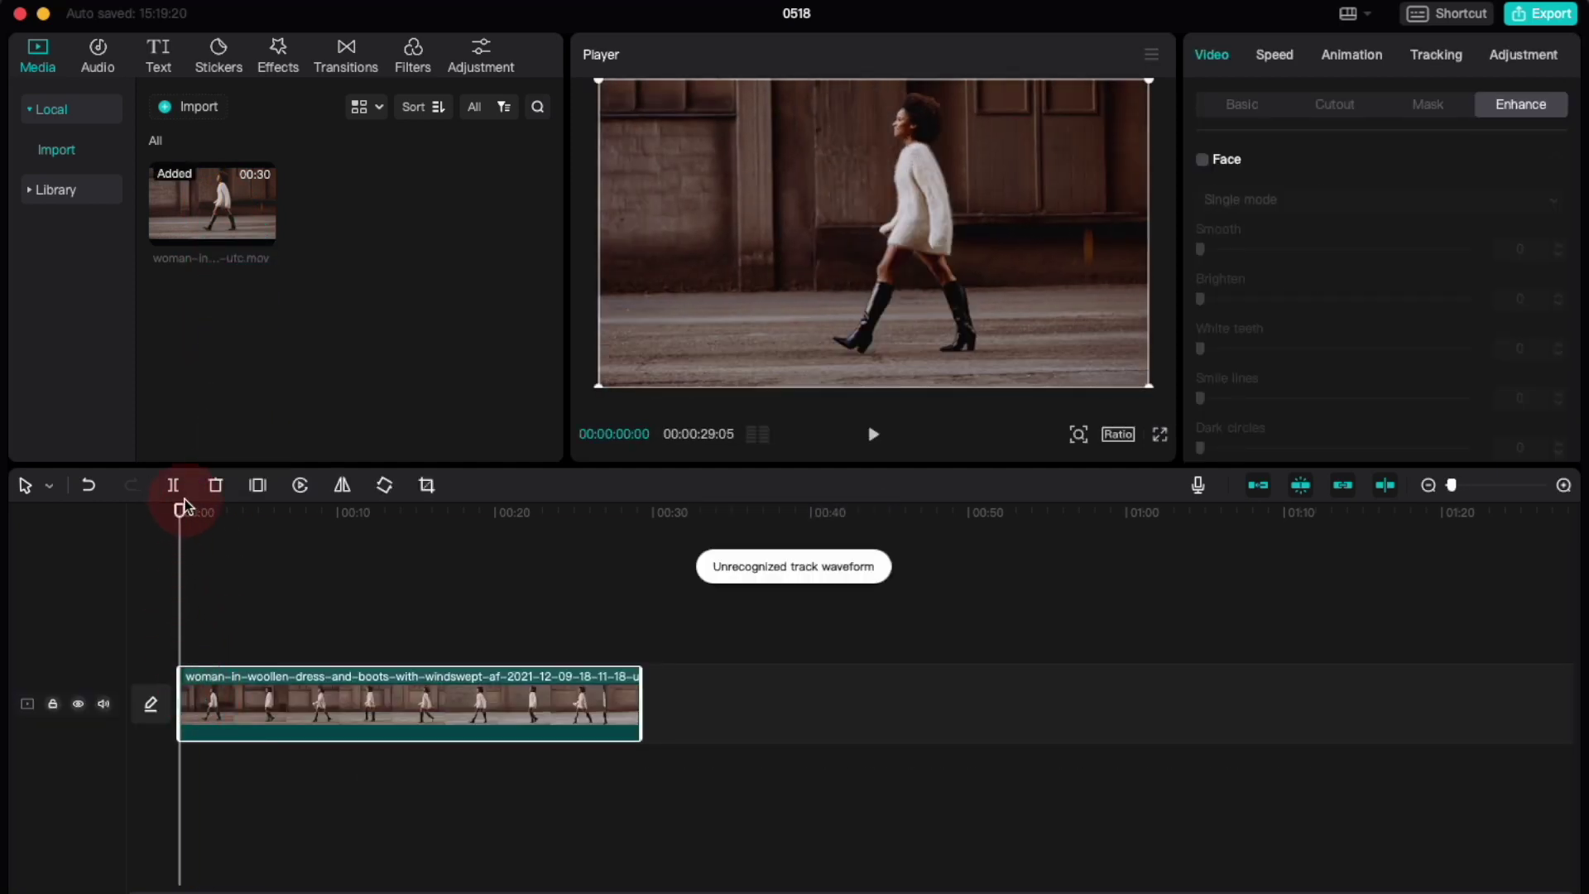
{"action": "left_click_drag", "start_coordinate": [235, 515], "coordinate": [187, 508]}
{"action": "key", "text": "space"}
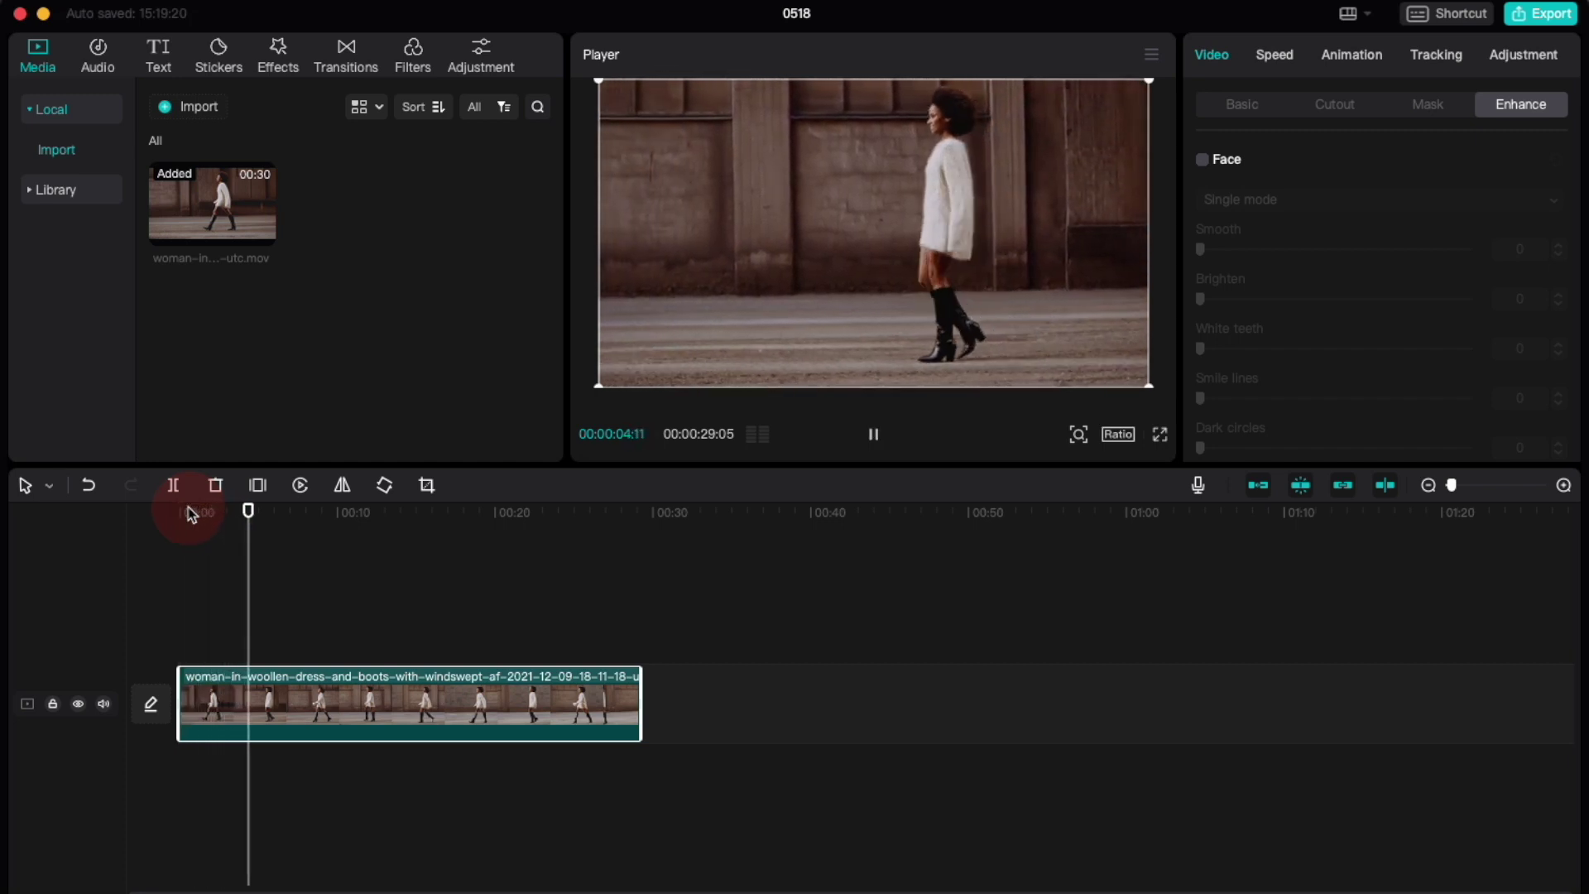
{"action": "key", "text": "space"}
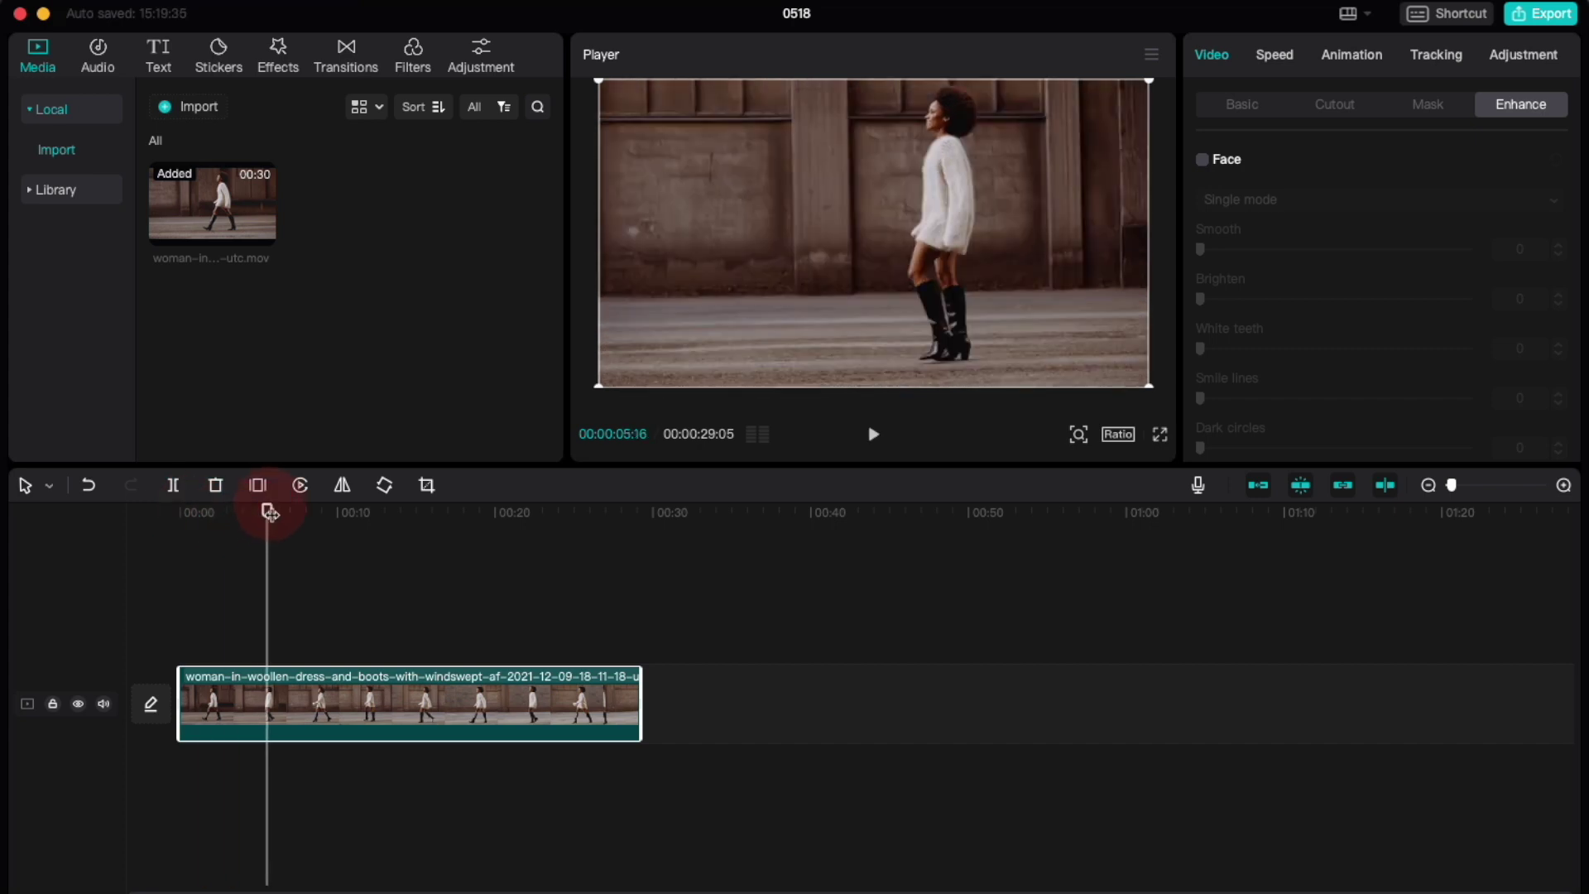
Mirror the walking-woman clip horizontally and preview the flipped footage.
{"action": "left_click", "coordinate": [343, 486]}
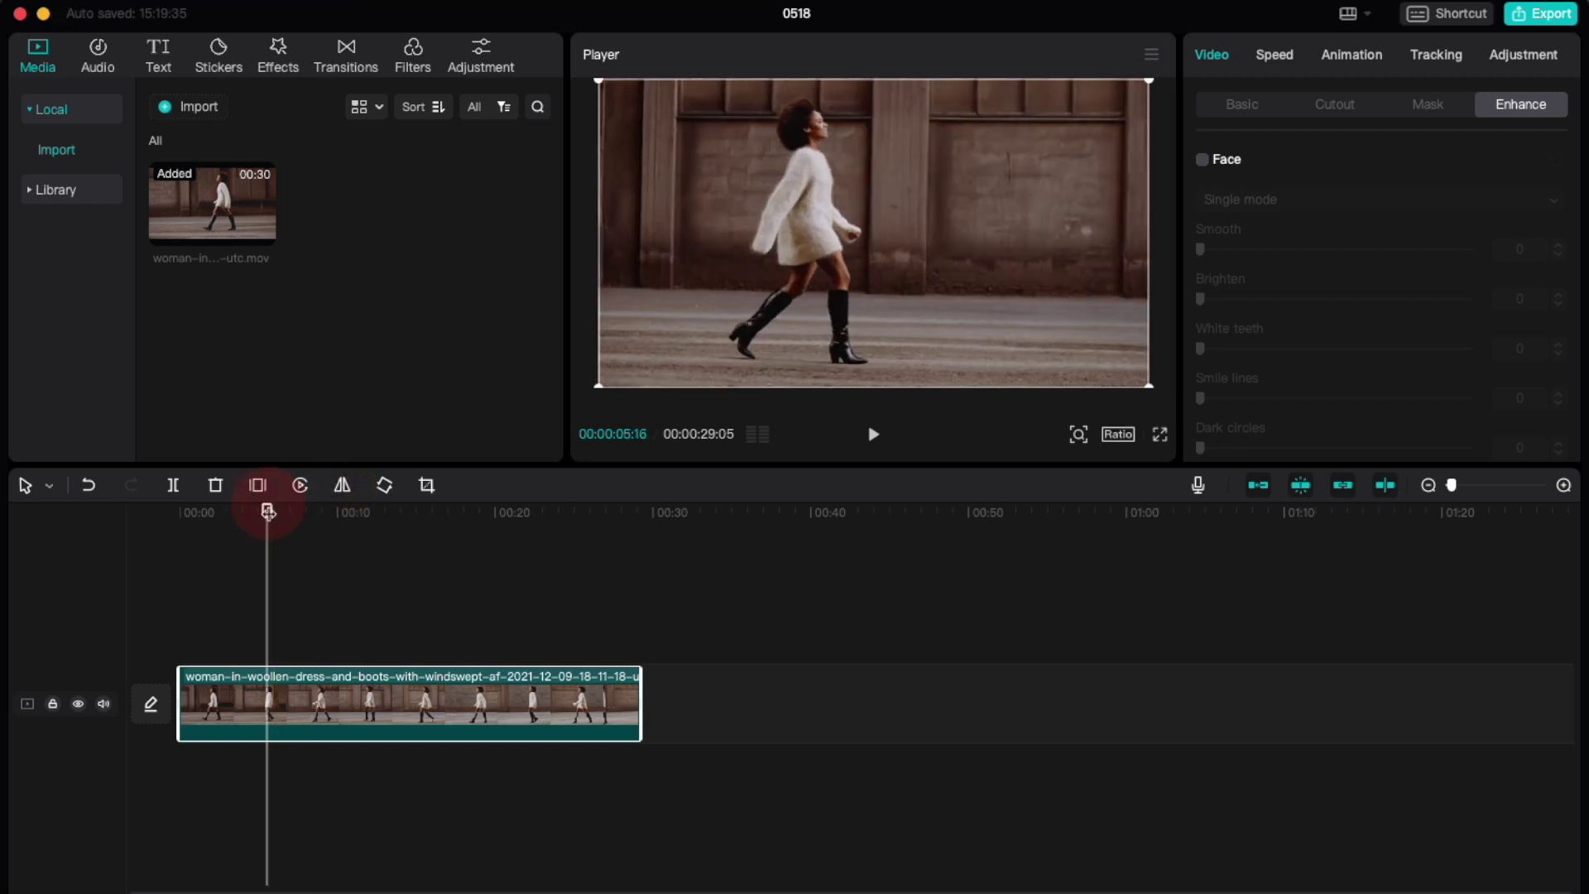
{"action": "key", "text": "space"}
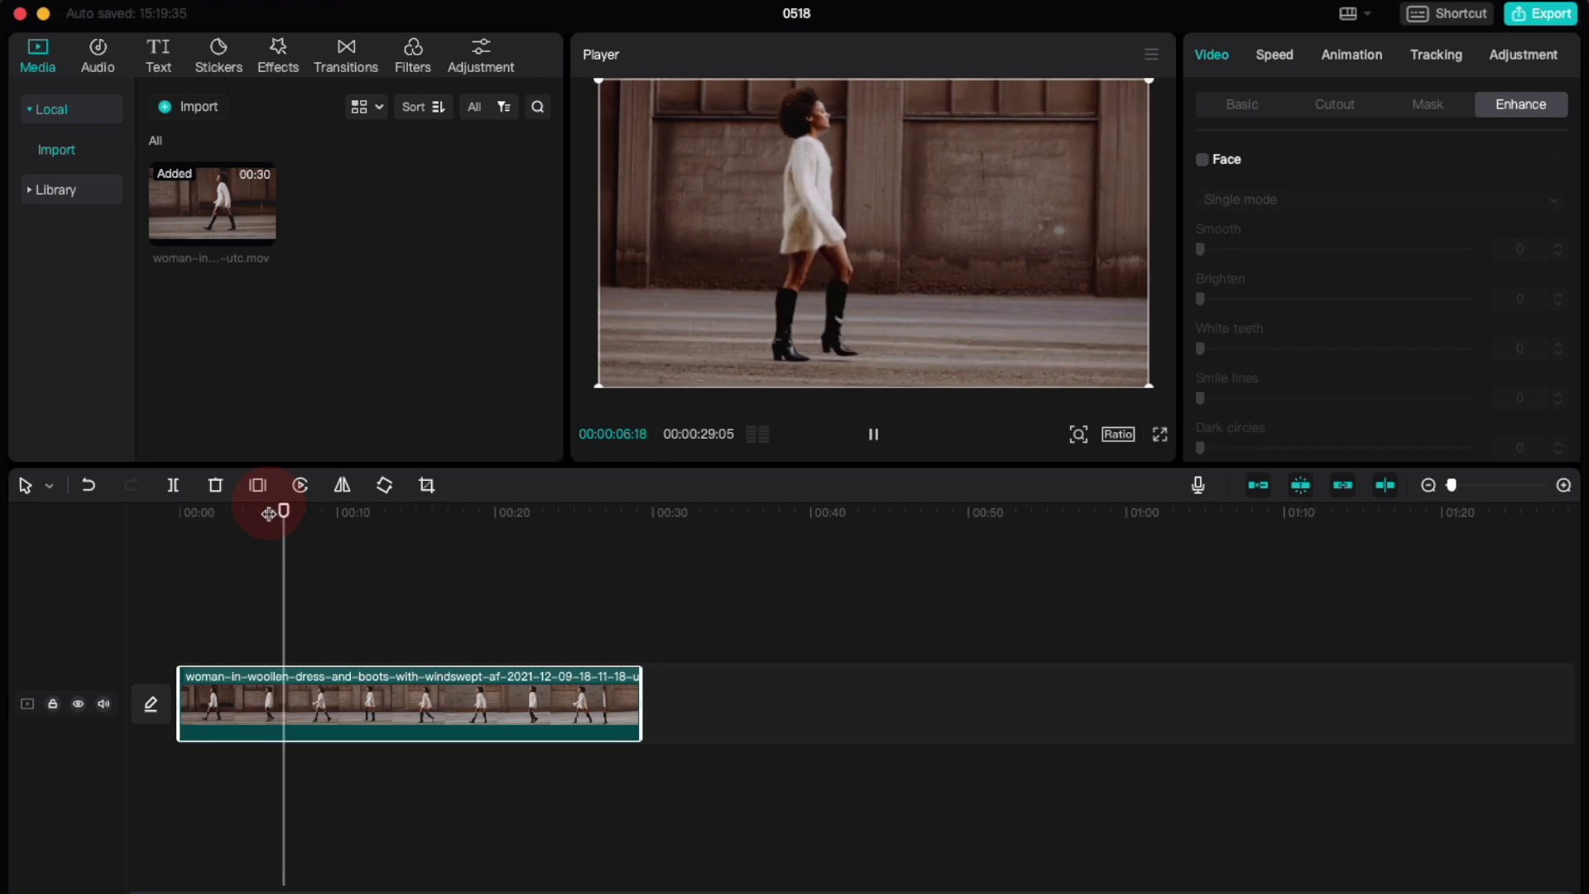
{"action": "left_click", "coordinate": [294, 513]}
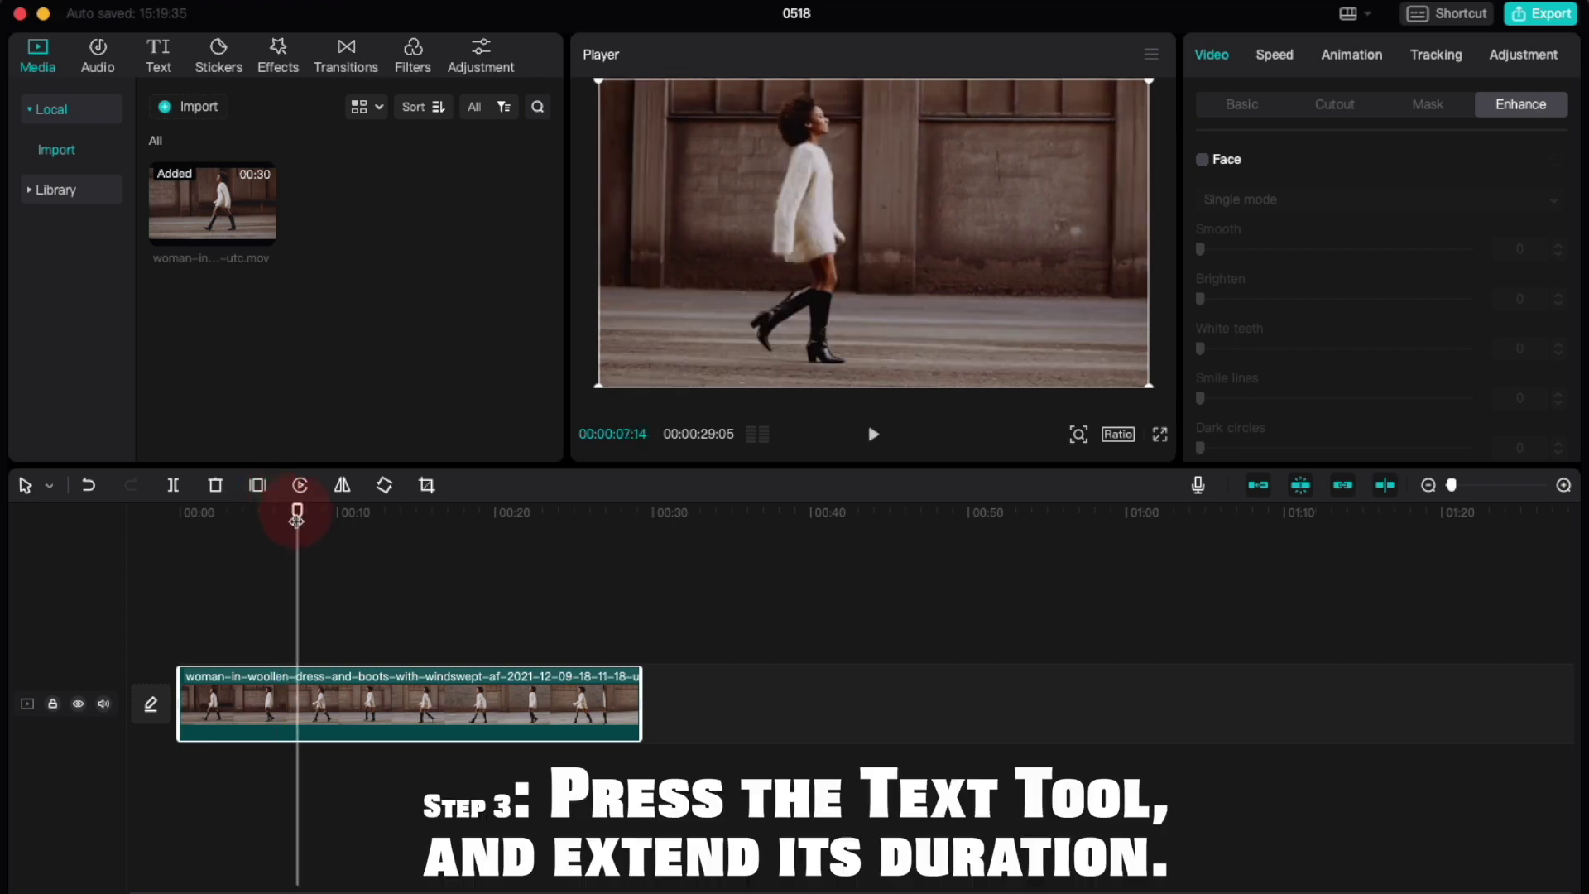
Add a Default text clip above the video, trimmed to end near 23 seconds.
{"action": "left_click_drag", "start_coordinate": [296, 517], "coordinate": [178, 513]}
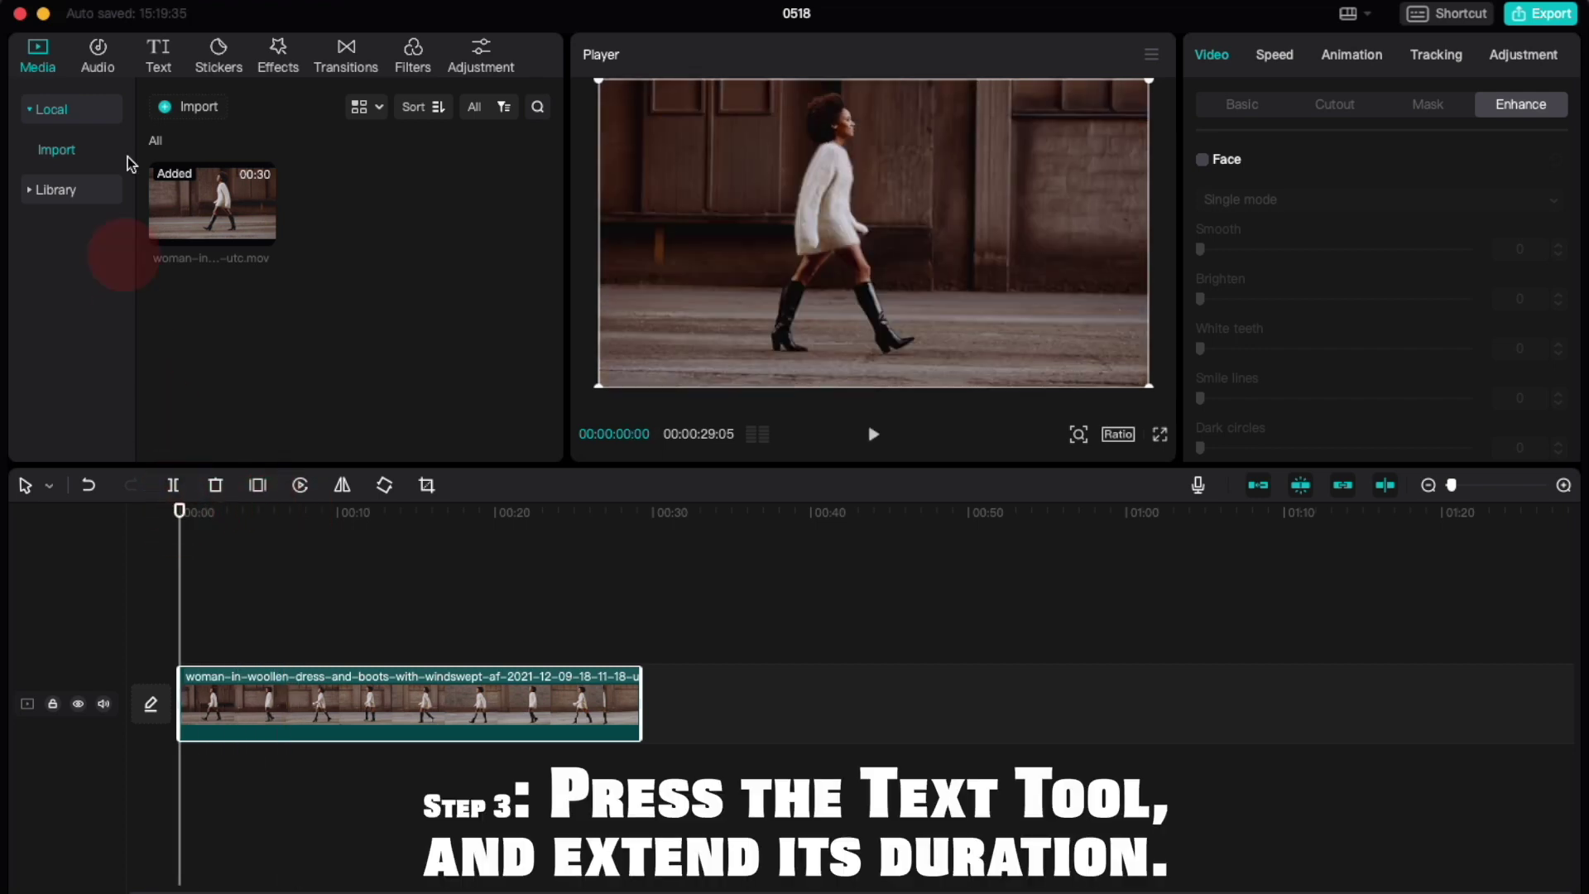
{"action": "left_click", "coordinate": [164, 51]}
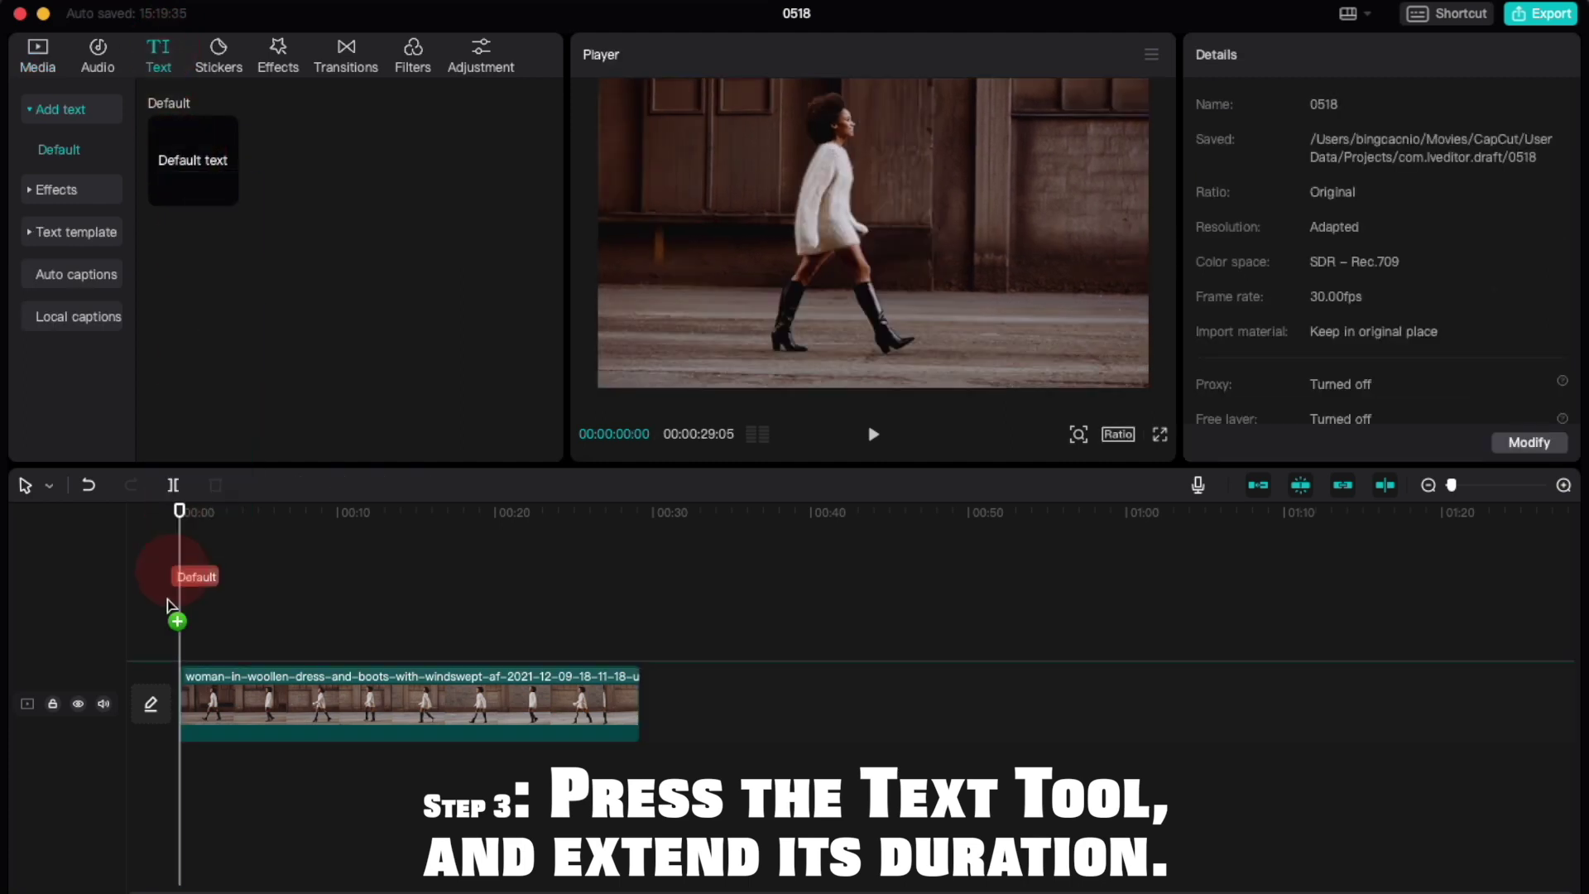
{"action": "mouse_move", "coordinate": [180, 160]}
{"action": "left_mouse_down"}
{"action": "mouse_move", "coordinate": [182, 647]}
{"action": "mouse_move", "coordinate": [556, 646]}
{"action": "left_mouse_up"}
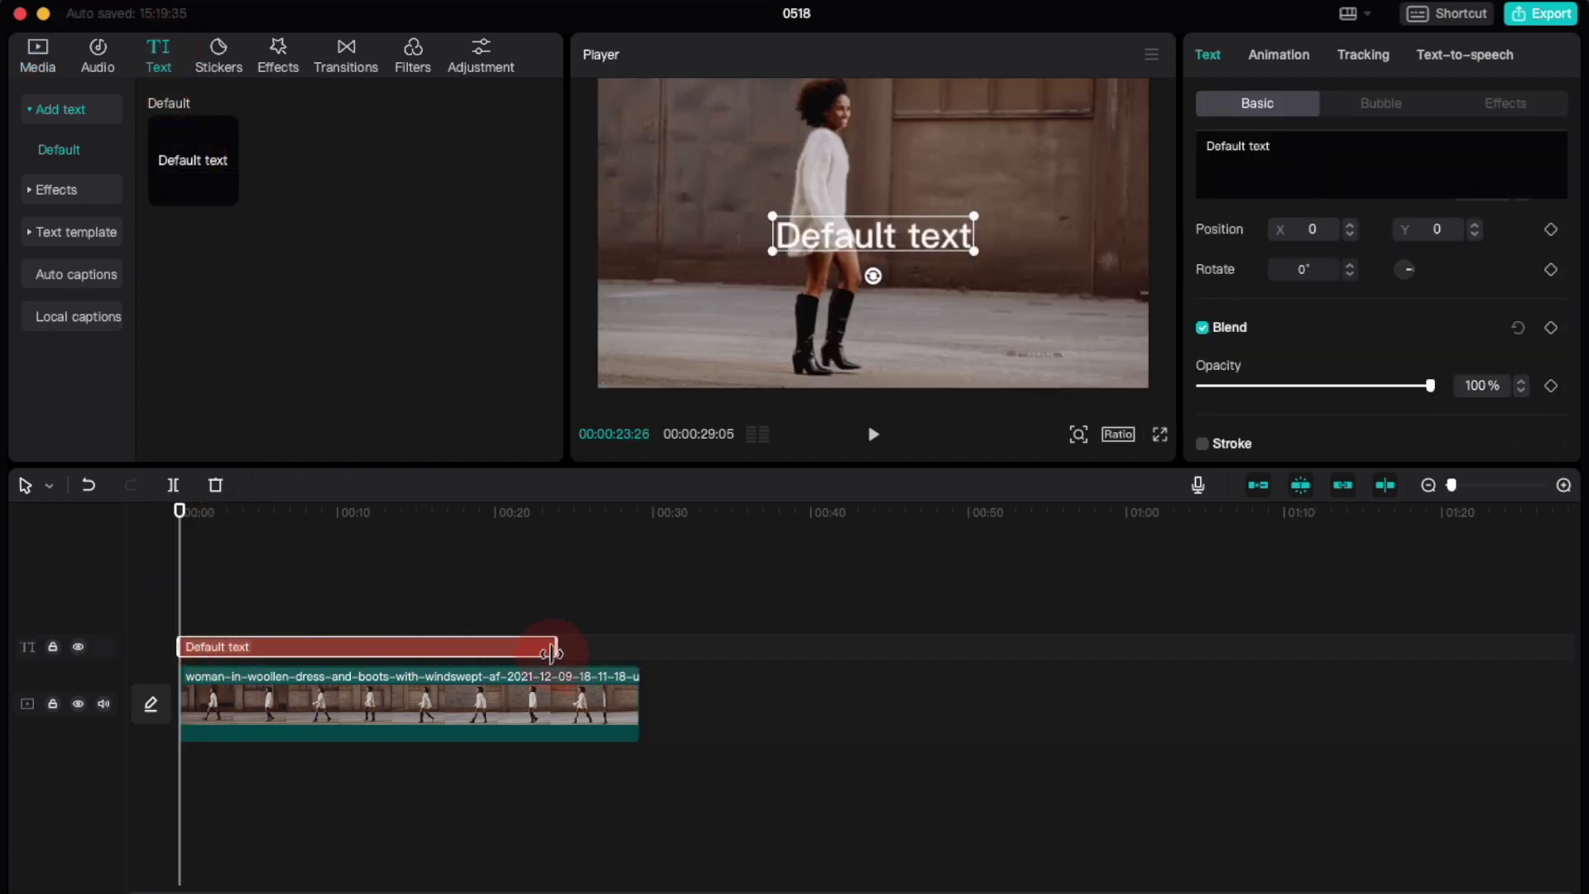
{"action": "mouse_move", "coordinate": [553, 516]}
{"action": "left_mouse_down"}
{"action": "mouse_move", "coordinate": [593, 532]}
{"action": "mouse_move", "coordinate": [532, 529]}
{"action": "mouse_move", "coordinate": [547, 530]}
{"action": "left_mouse_up"}
{"action": "left_click_drag", "start_coordinate": [556, 643], "coordinate": [548, 644]}
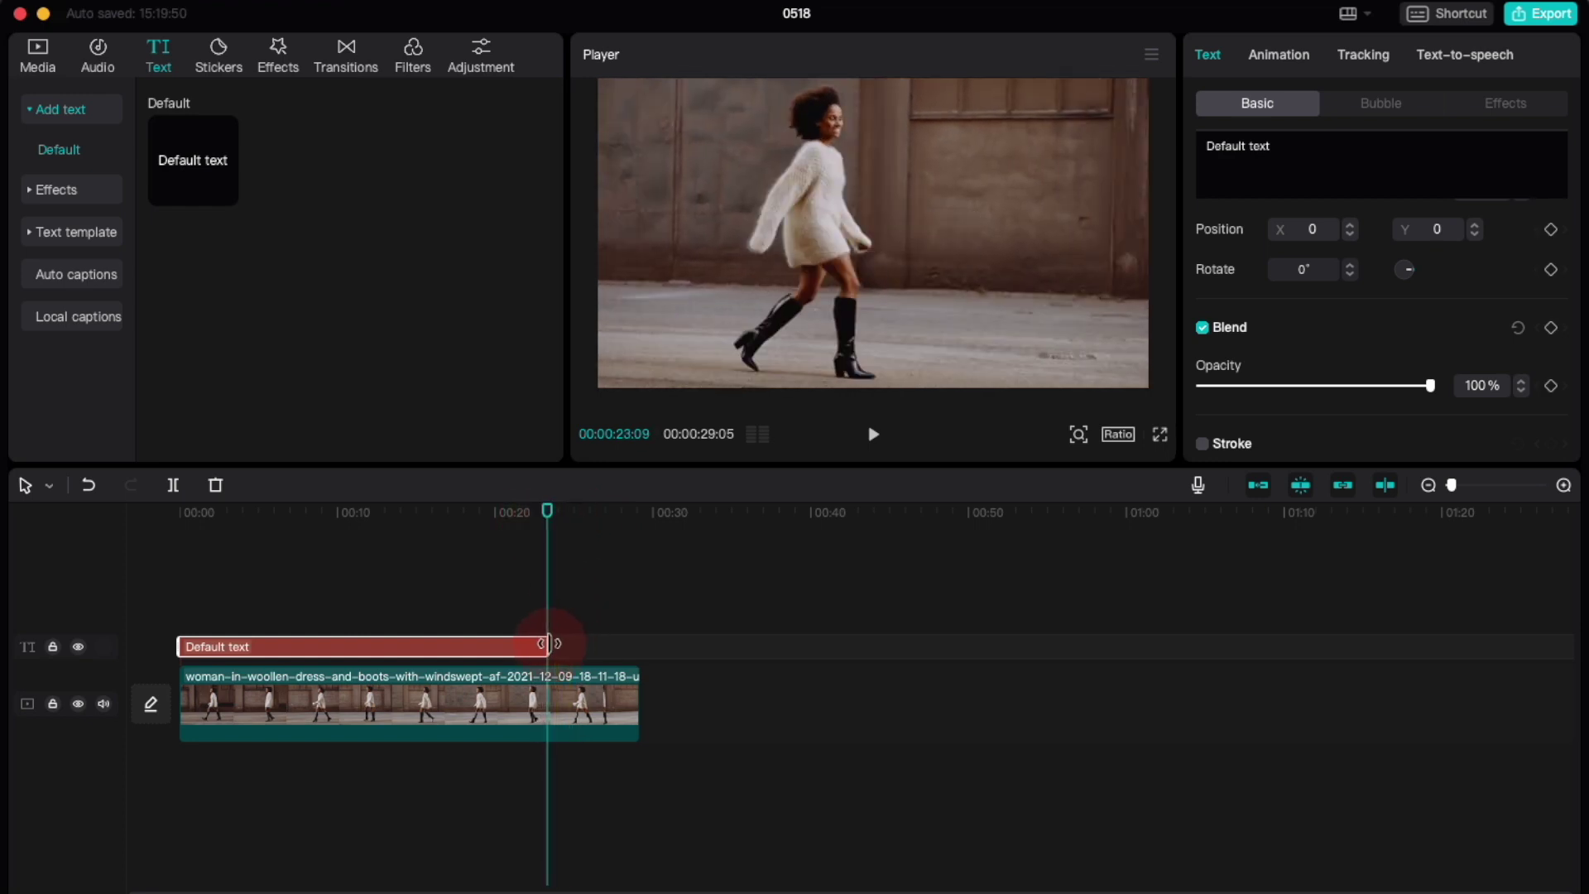
{"action": "left_click", "coordinate": [1315, 154]}
Replace the Default text wording with 'Love yourself. Keep moving forward.'.
{"action": "triple_click", "coordinate": [1315, 154]}
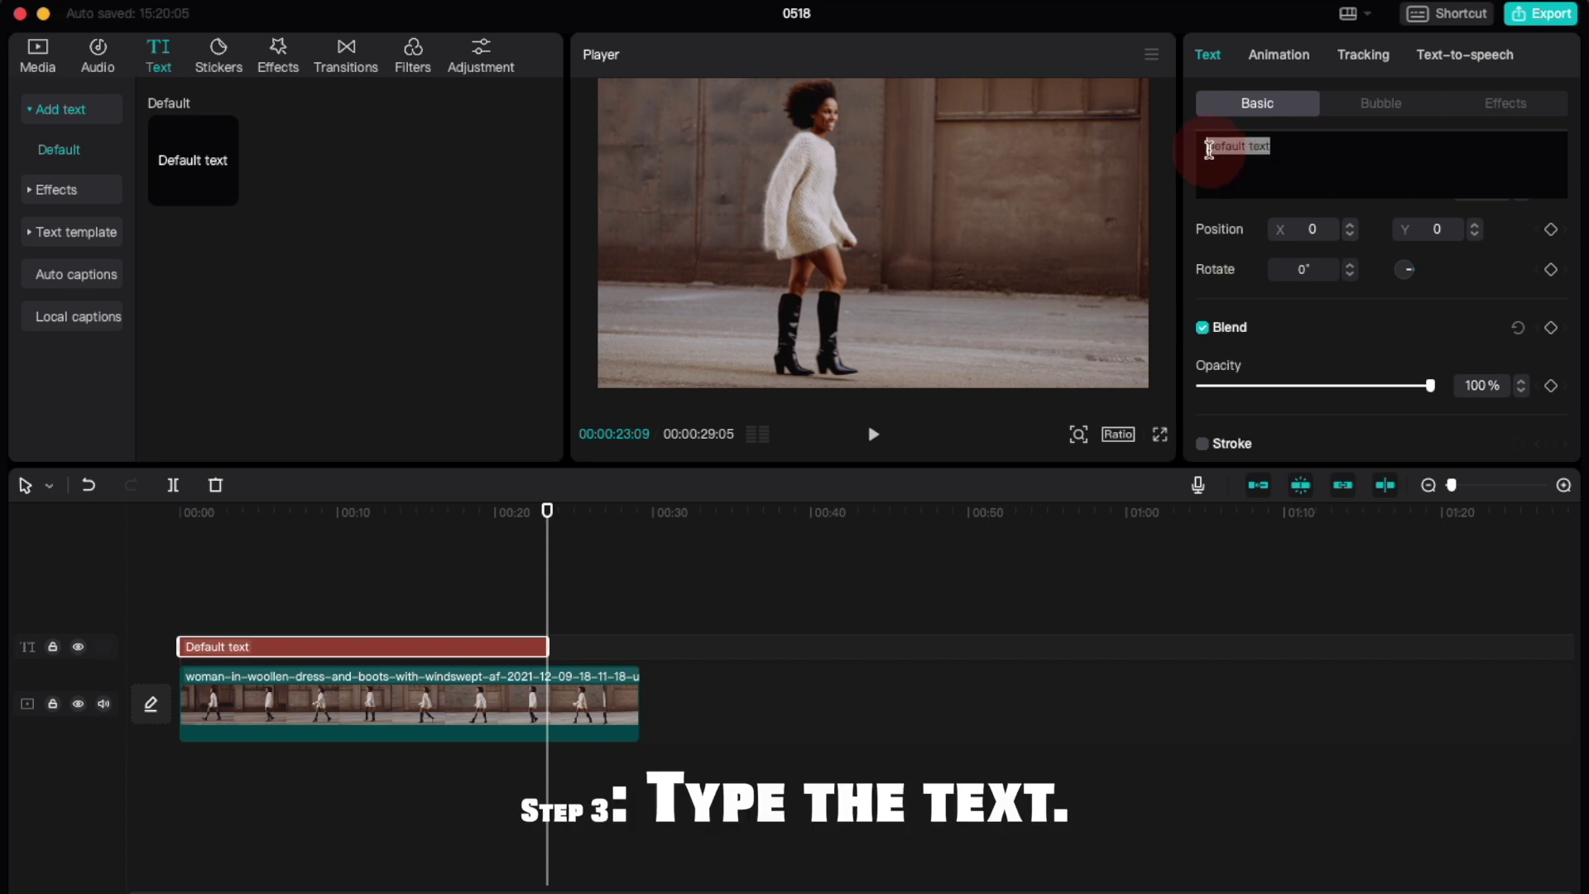
{"action": "key", "text": "BackSpace"}
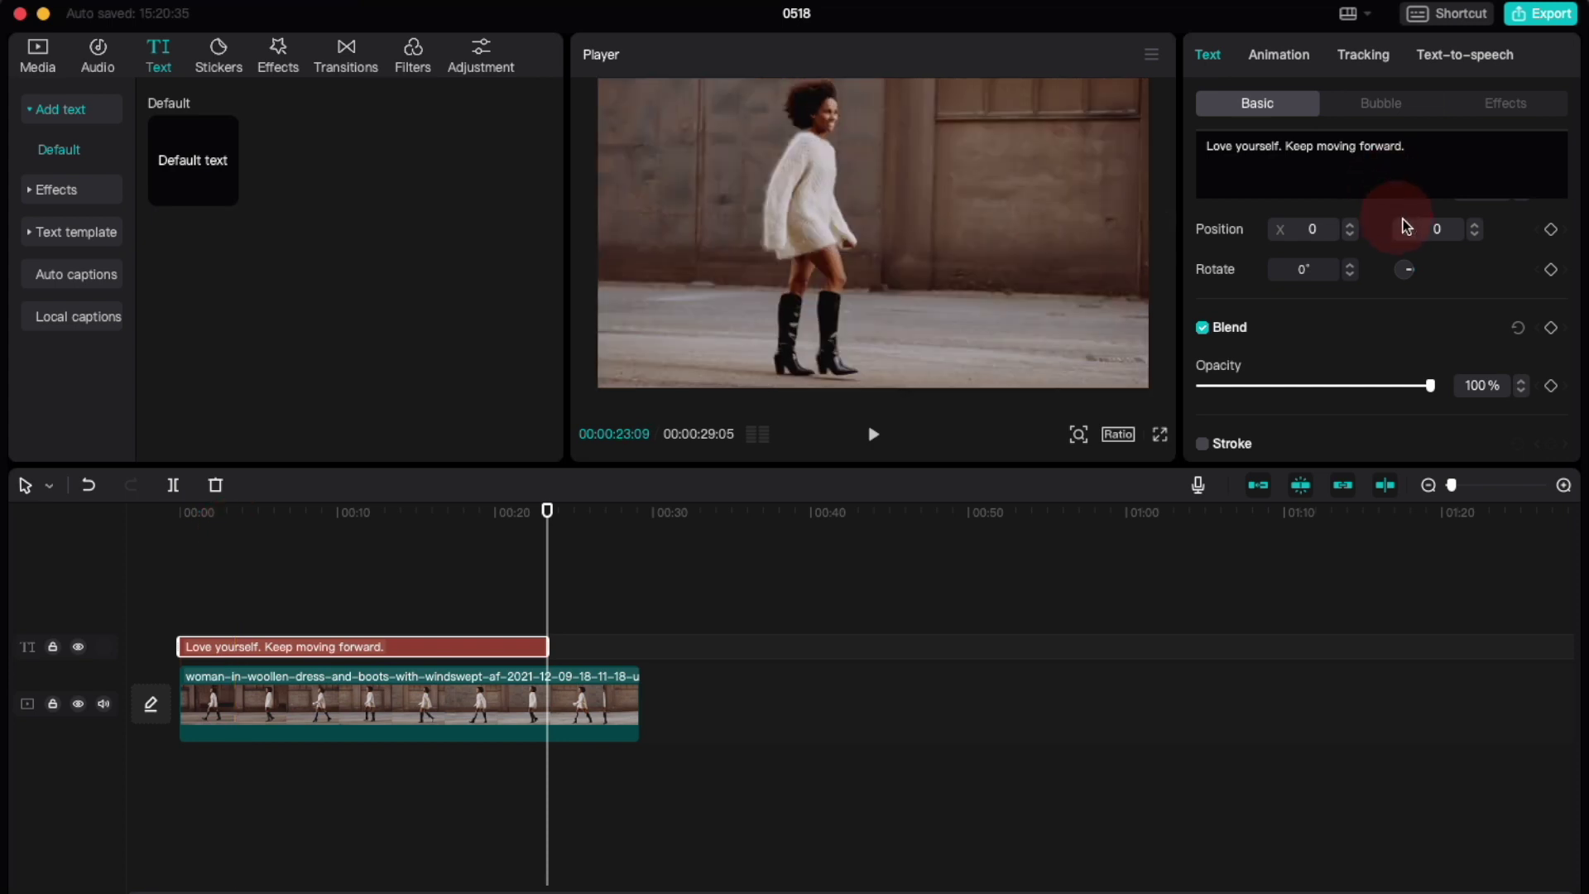
Apply the rainbow multicolour ART style to the caption.
{"action": "left_click", "coordinate": [1495, 108]}
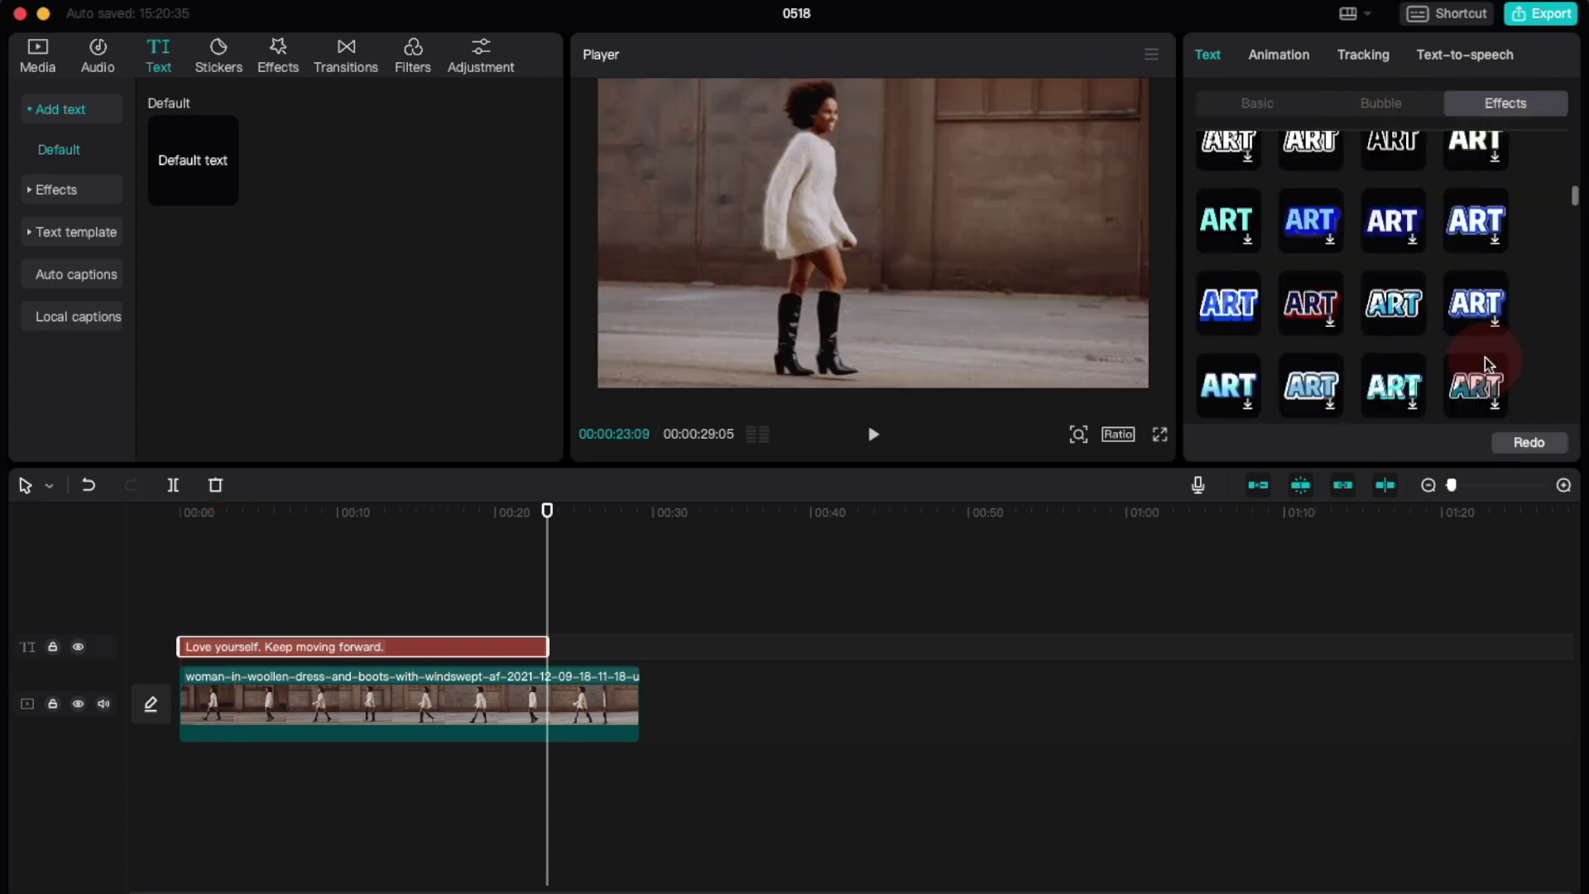
{"action": "scroll", "coordinate": [1485, 356], "scroll_direction": "down", "scroll_amount": 1}
{"action": "left_click", "coordinate": [1468, 385]}
{"action": "scroll", "coordinate": [1386, 352], "scroll_direction": "down", "scroll_amount": 3}
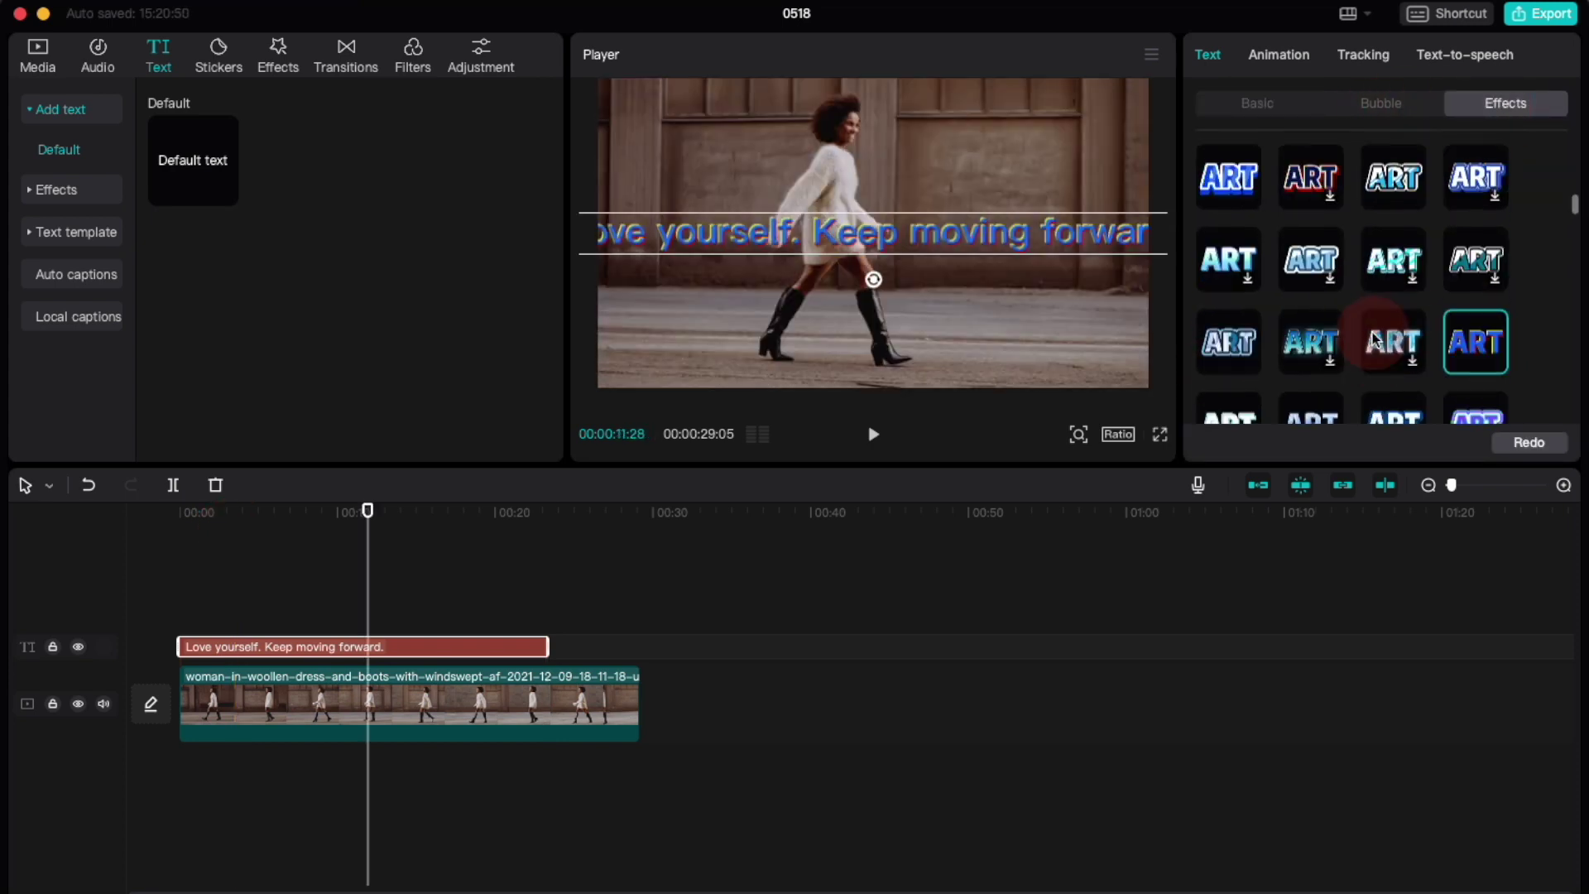
{"action": "scroll", "coordinate": [1386, 351], "scroll_direction": "down", "scroll_amount": 2}
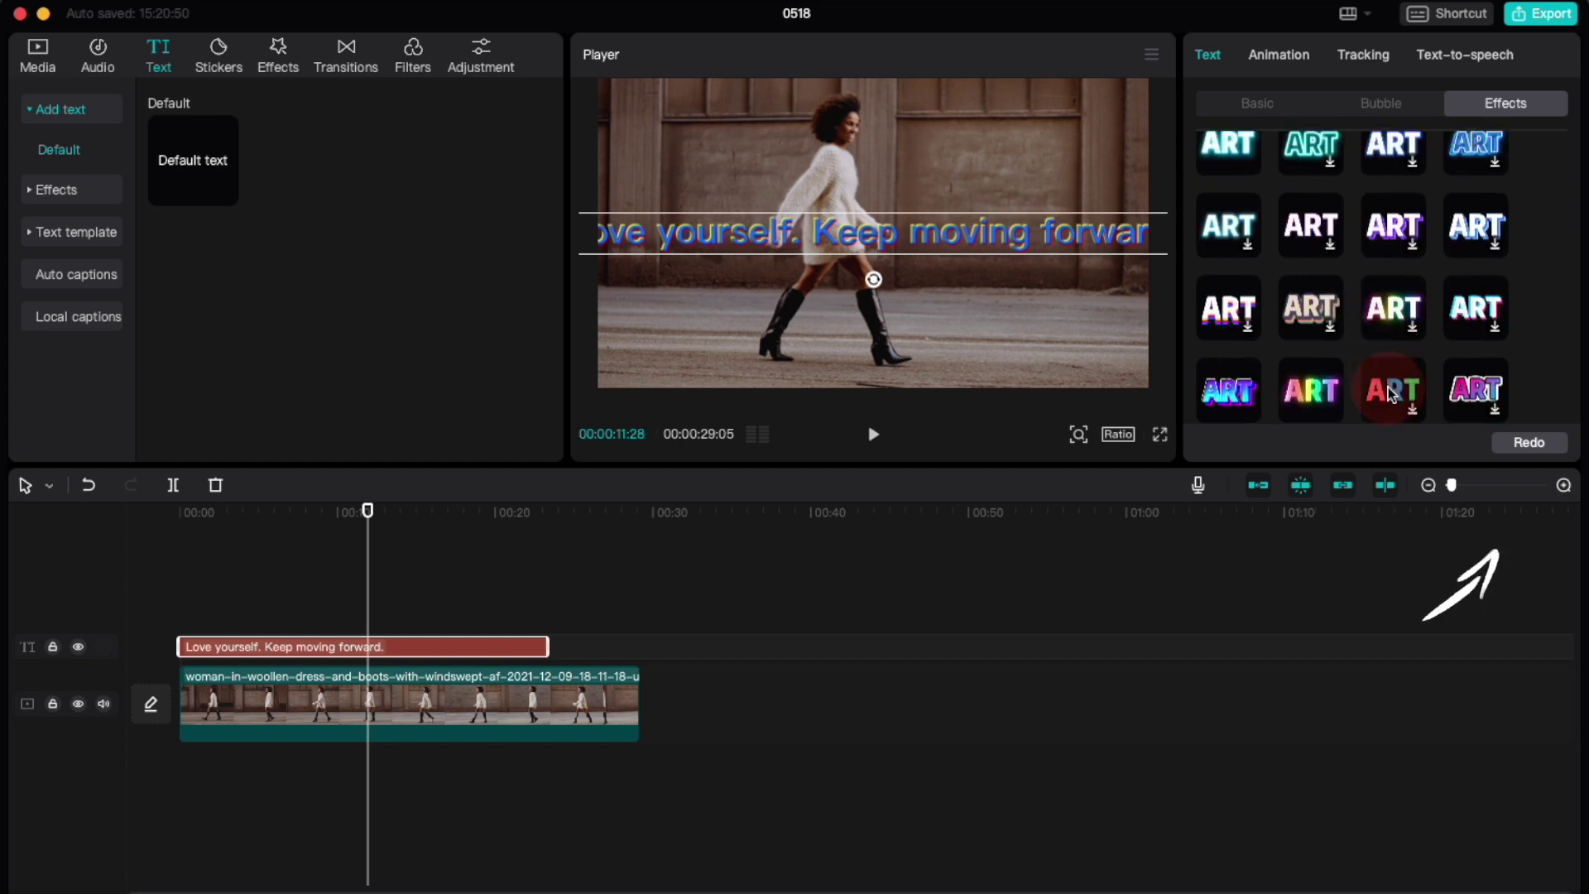
{"action": "left_click", "coordinate": [1388, 385]}
Return the playhead to the start of the timeline.
{"action": "left_click", "coordinate": [342, 518]}
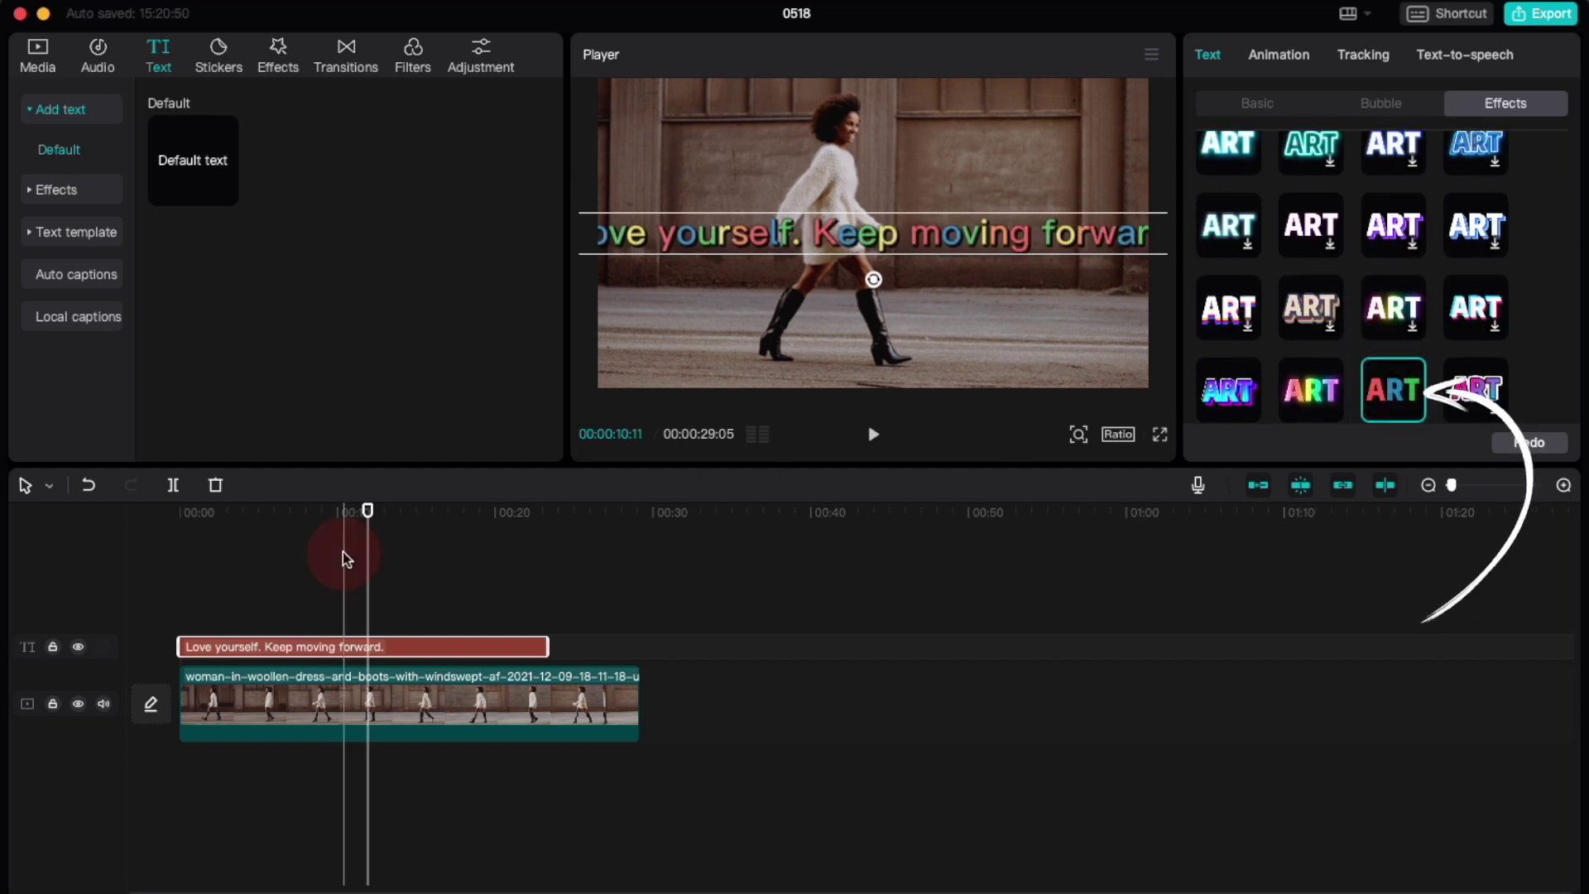
{"action": "left_click_drag", "start_coordinate": [367, 511], "coordinate": [179, 537]}
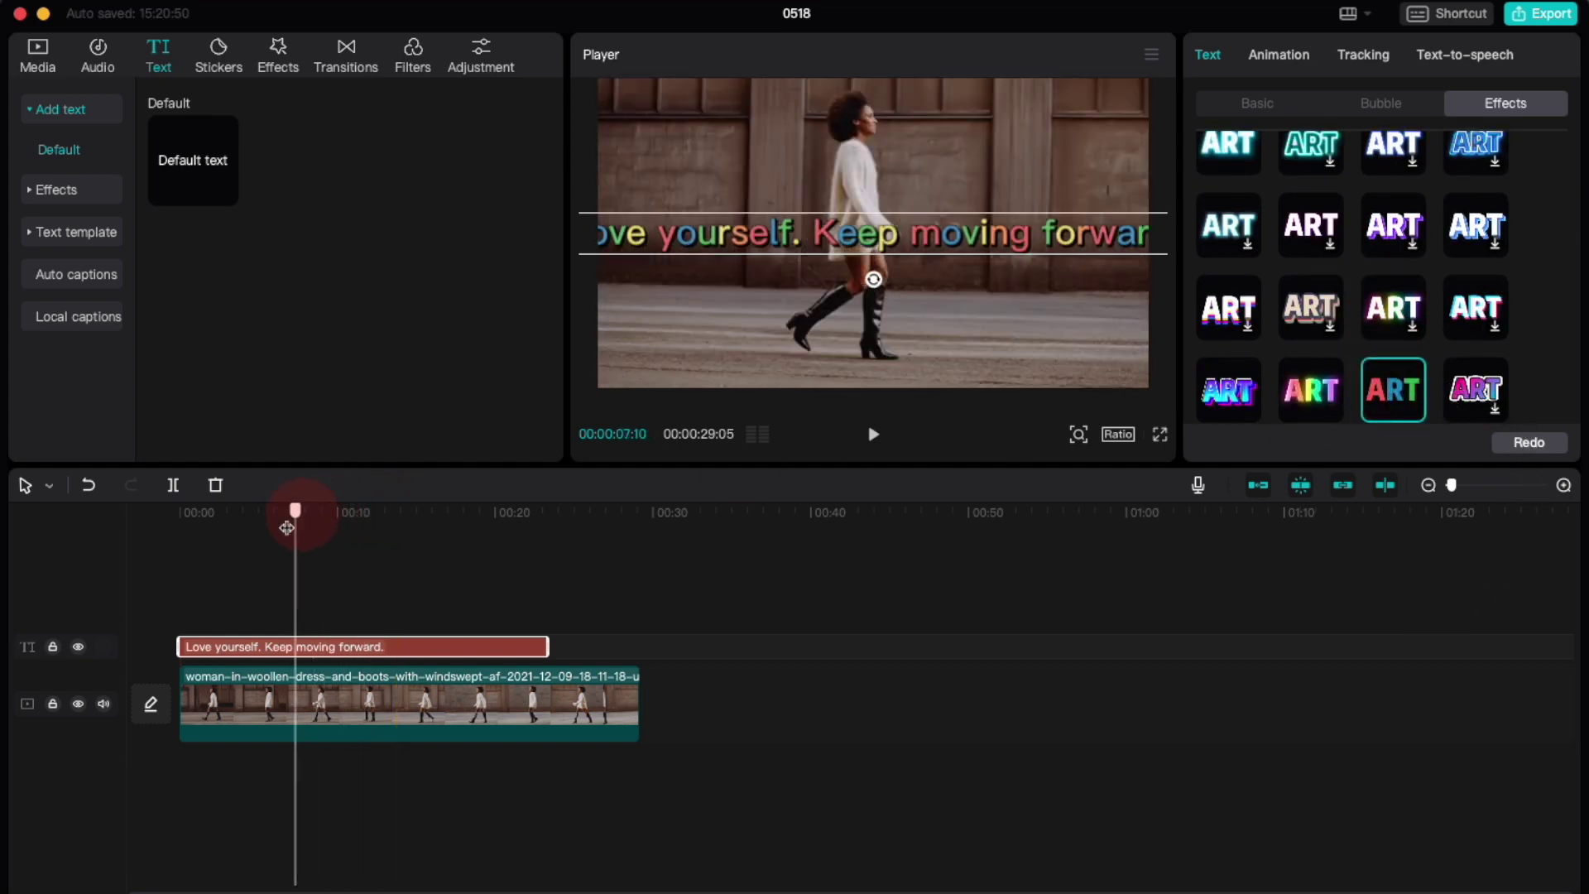
{"action": "left_click", "coordinate": [1248, 105]}
Place the caption at 115% just right of the woman with a starting position keyframe.
{"action": "scroll", "coordinate": [1377, 291], "scroll_direction": "down", "scroll_amount": 1}
{"action": "scroll", "coordinate": [1377, 291], "scroll_direction": "down", "scroll_amount": 3}
{"action": "scroll", "coordinate": [1379, 294], "scroll_direction": "down", "scroll_amount": 3}
{"action": "scroll", "coordinate": [1380, 296], "scroll_direction": "down", "scroll_amount": 2}
{"action": "scroll", "coordinate": [1379, 297], "scroll_direction": "up", "scroll_amount": 2}
{"action": "scroll", "coordinate": [1379, 296], "scroll_direction": "up", "scroll_amount": 3}
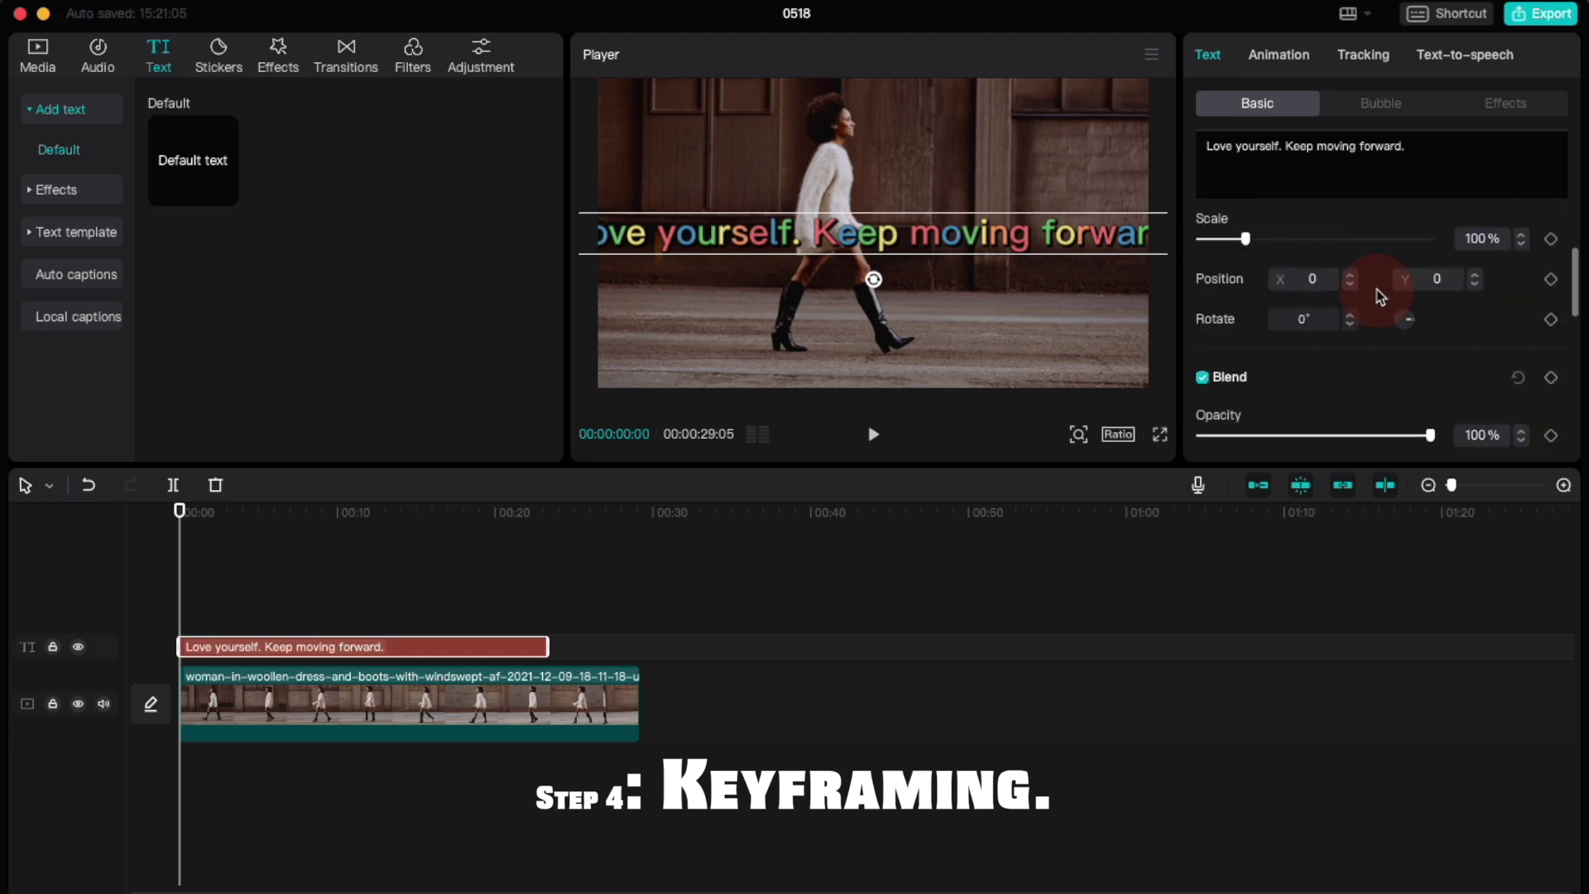
{"action": "scroll", "coordinate": [1379, 296], "scroll_direction": "up", "scroll_amount": 2}
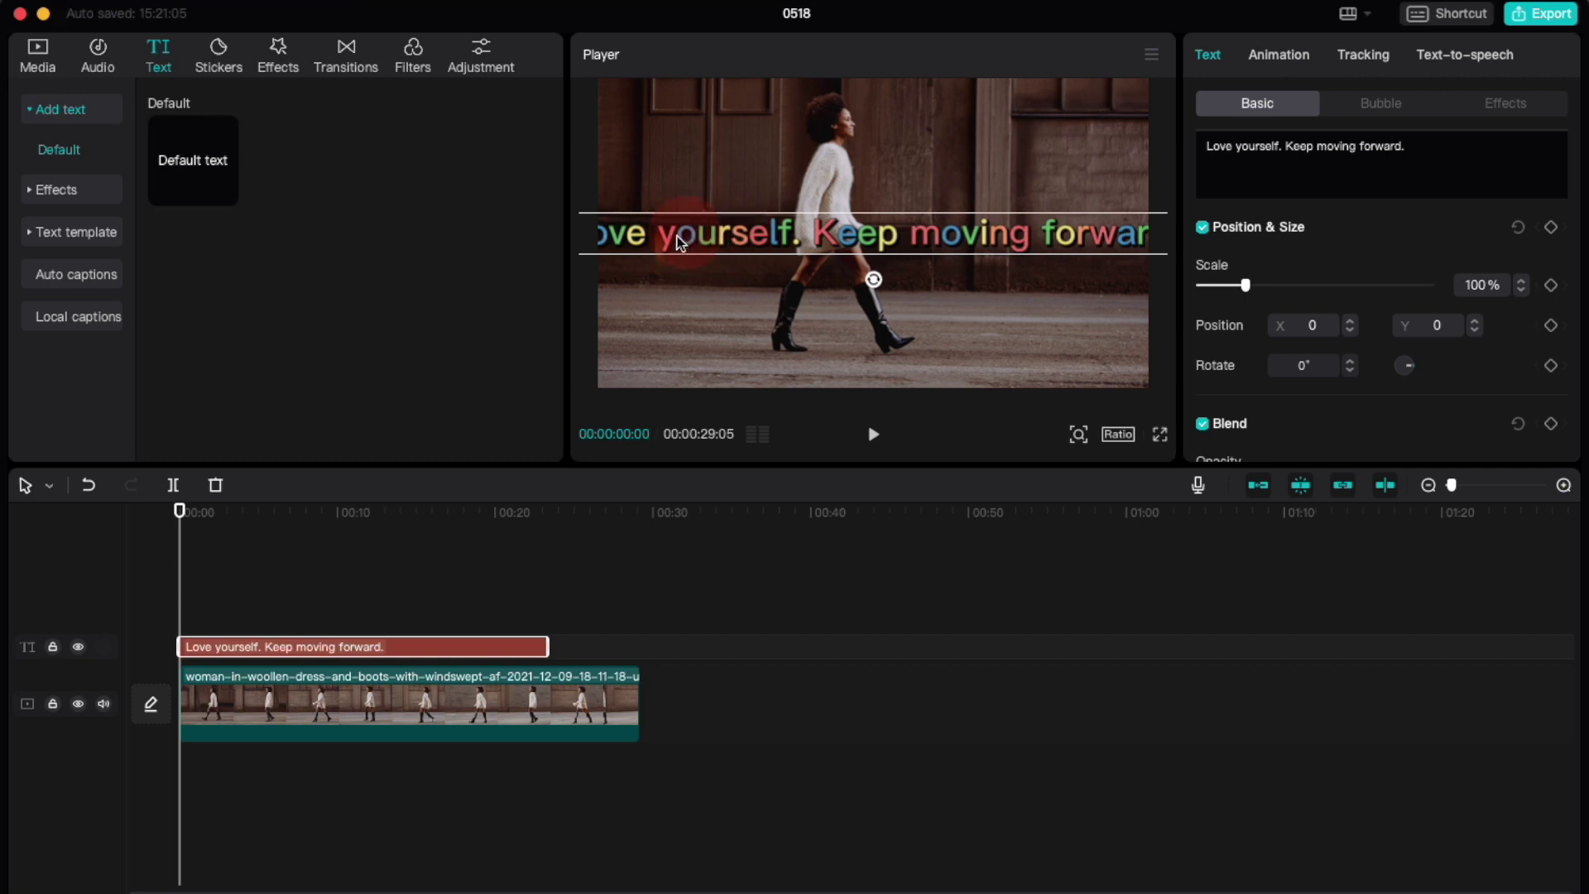
{"action": "left_click_drag", "start_coordinate": [667, 237], "coordinate": [873, 216]}
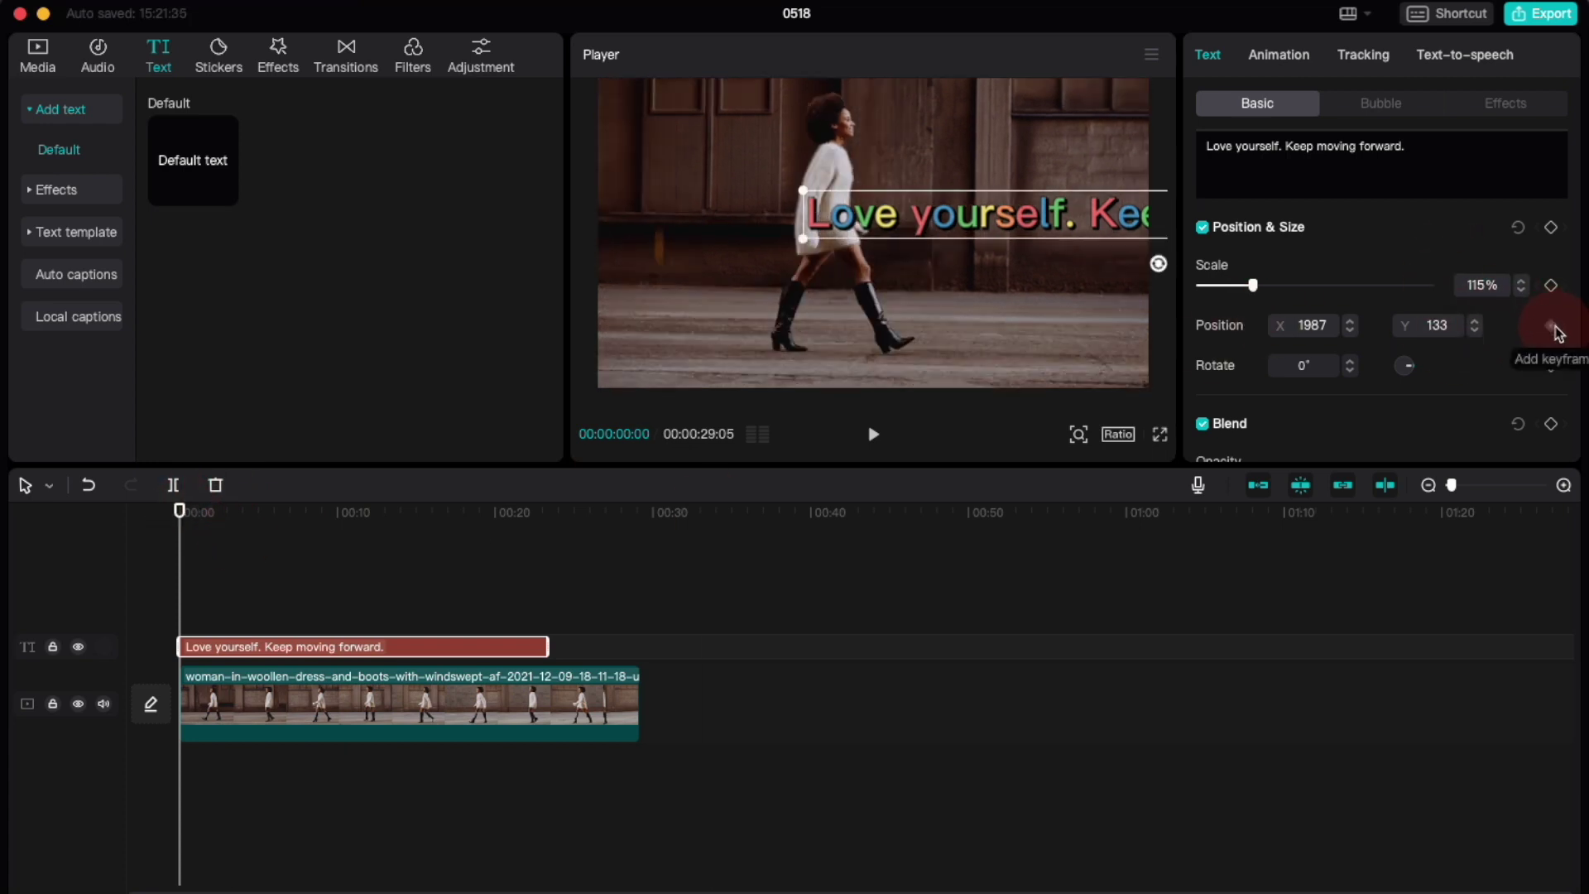
{"action": "mouse_move", "coordinate": [179, 511]}
{"action": "left_mouse_down"}
{"action": "mouse_move", "coordinate": [515, 513]}
{"action": "mouse_move", "coordinate": [538, 541]}
{"action": "mouse_move", "coordinate": [538, 506]}
{"action": "left_mouse_up"}
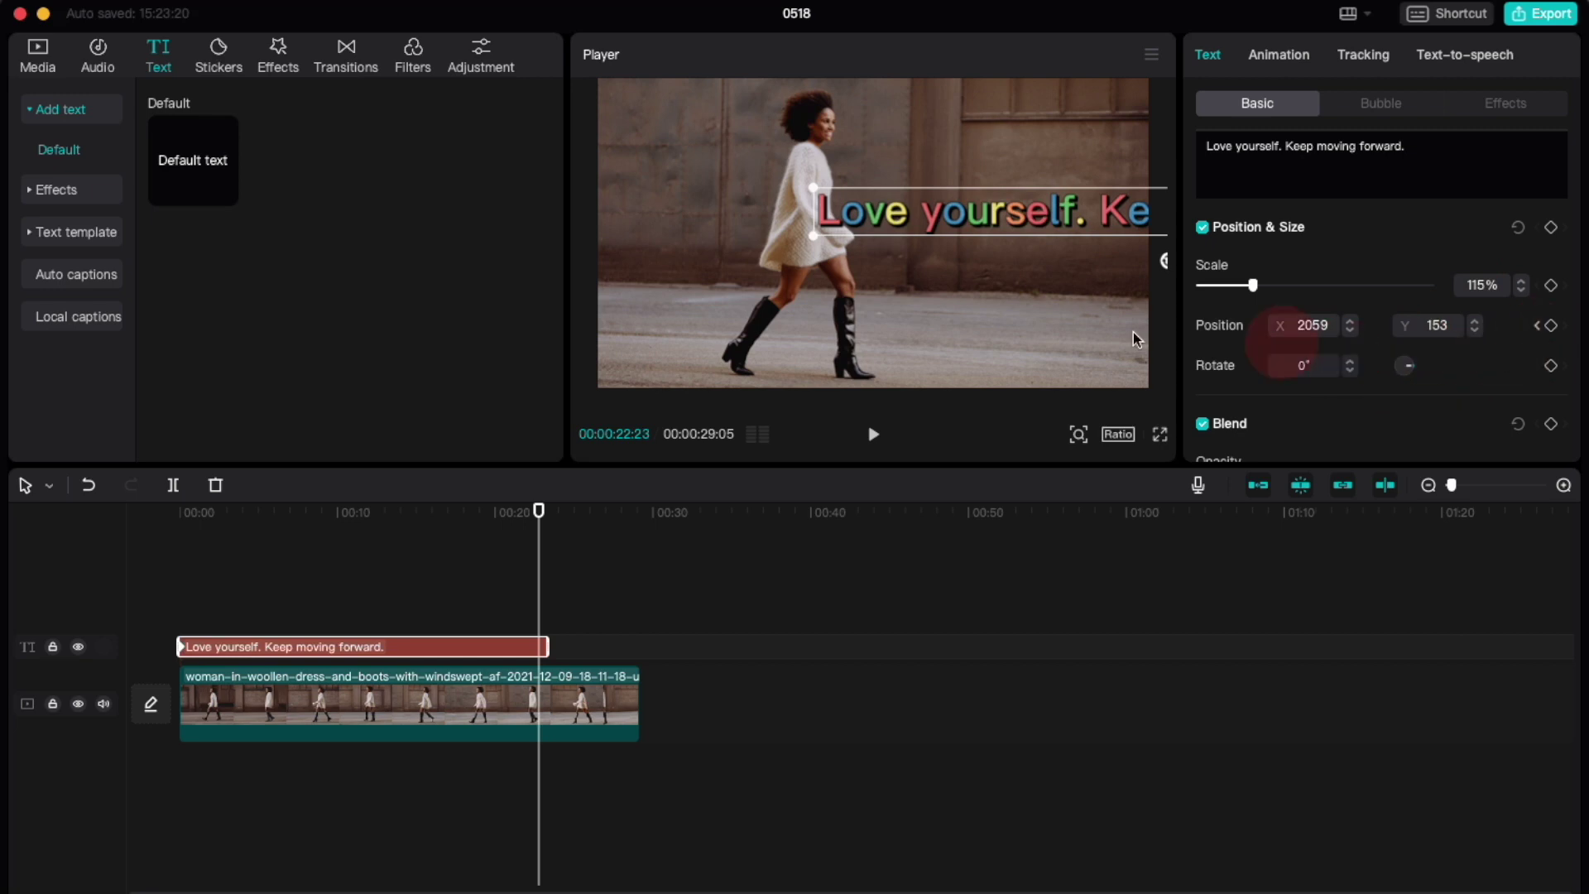
At about 22 seconds, drag the caption off the left edge, then replay from the start.
{"action": "left_click_drag", "start_coordinate": [1113, 217], "coordinate": [734, 228]}
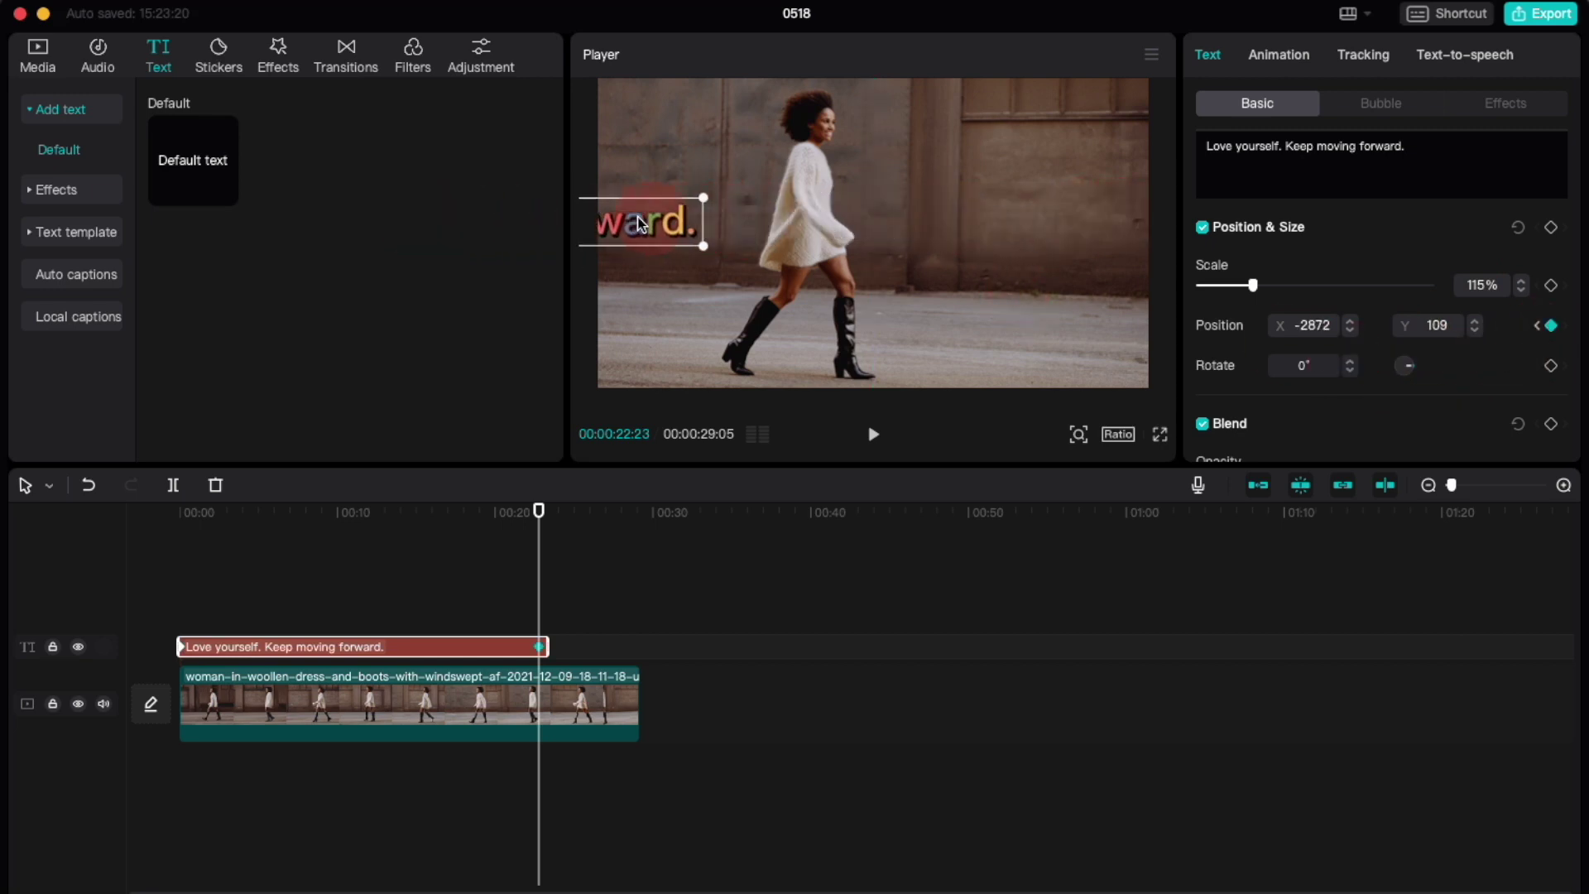
{"action": "left_click_drag", "start_coordinate": [735, 228], "coordinate": [558, 218]}
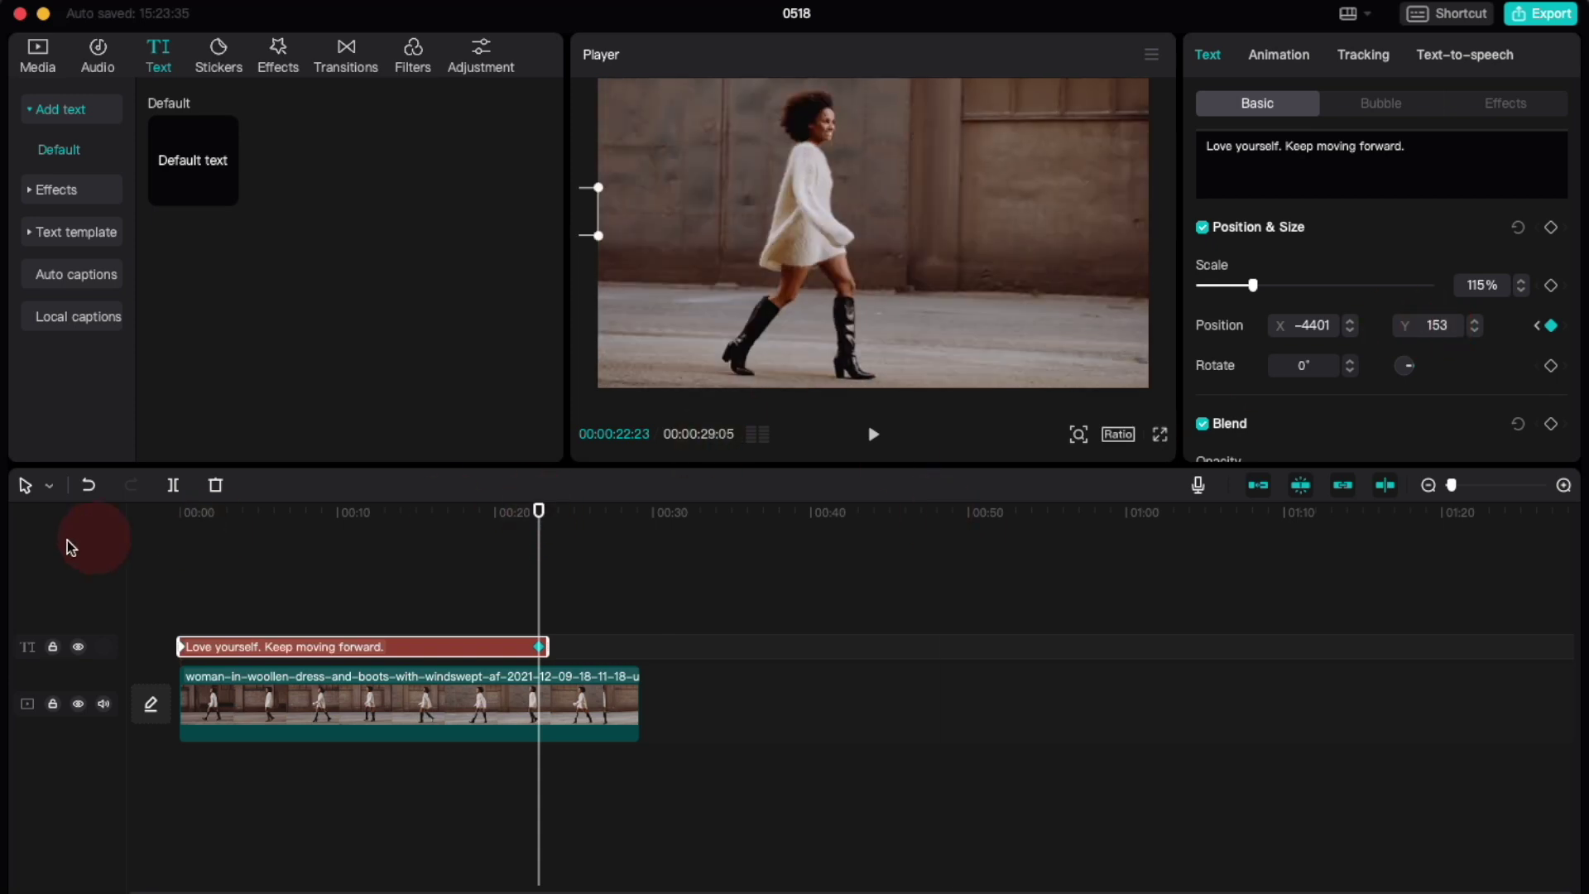
{"action": "left_click_drag", "start_coordinate": [539, 514], "coordinate": [168, 544]}
{"action": "key", "text": "space"}
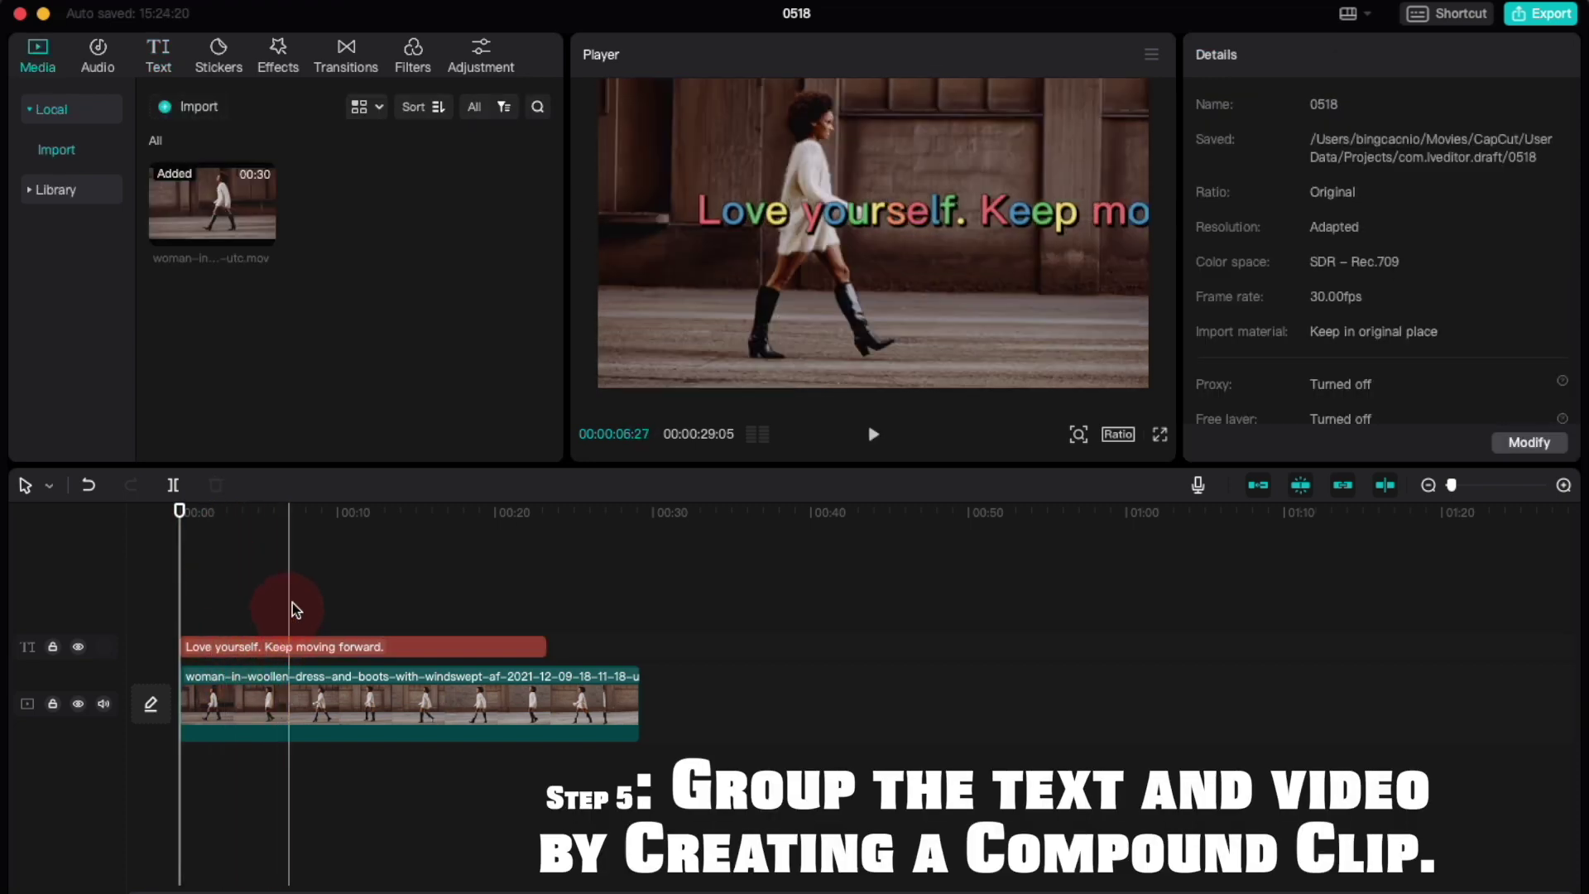
Merge the text clip and walking-woman video into Compound clip2.
{"action": "left_click", "coordinate": [282, 646]}
{"action": "left_click", "coordinate": [277, 693], "text": "shift"}
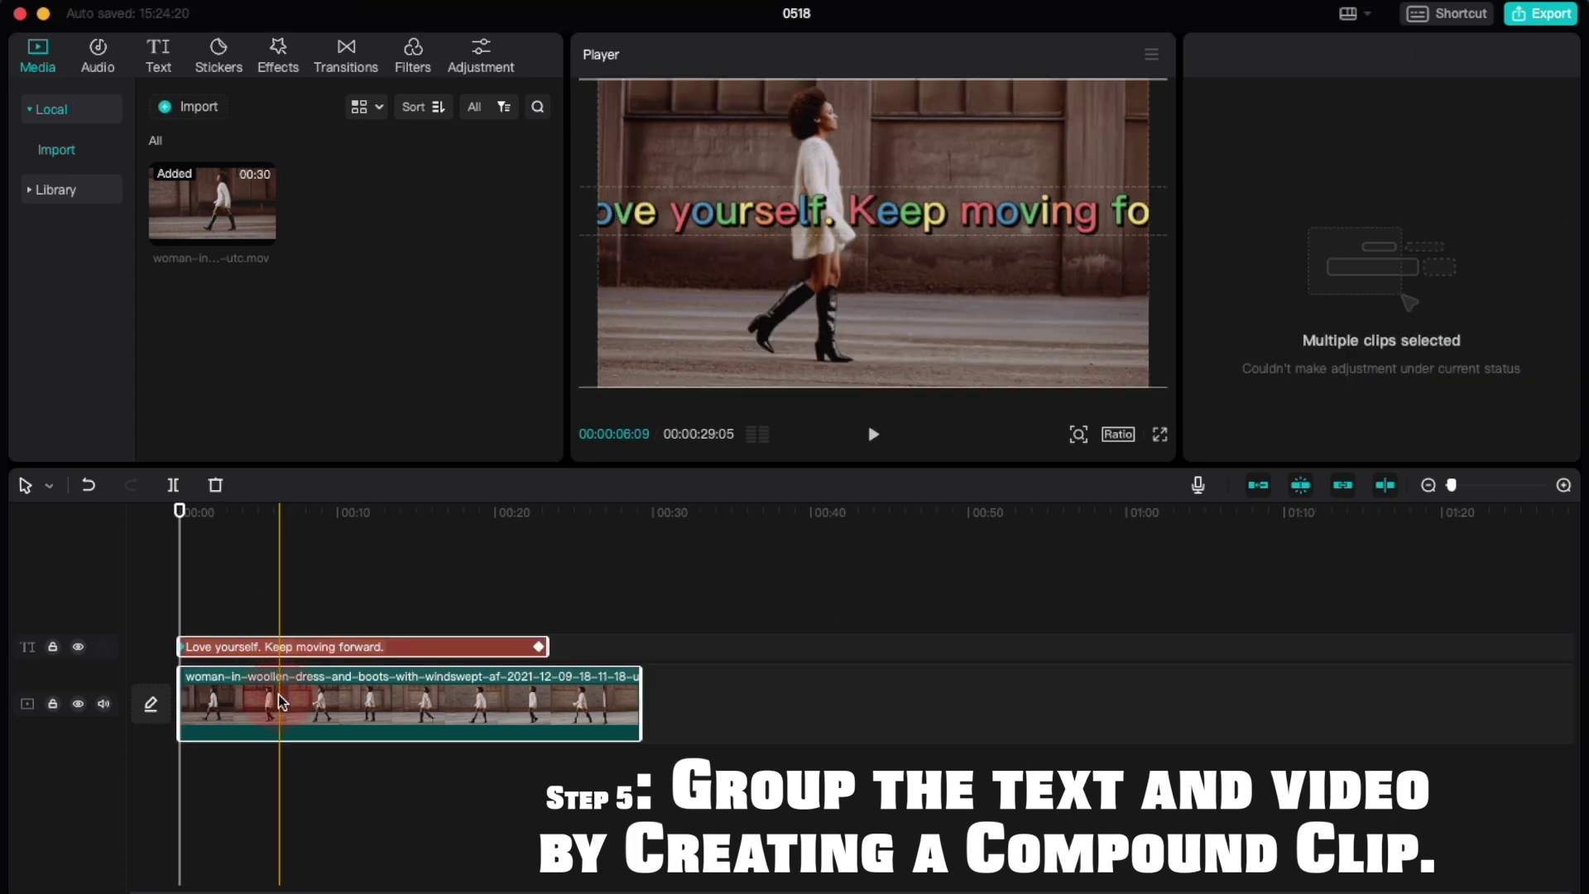
{"action": "right_click", "coordinate": [279, 695]}
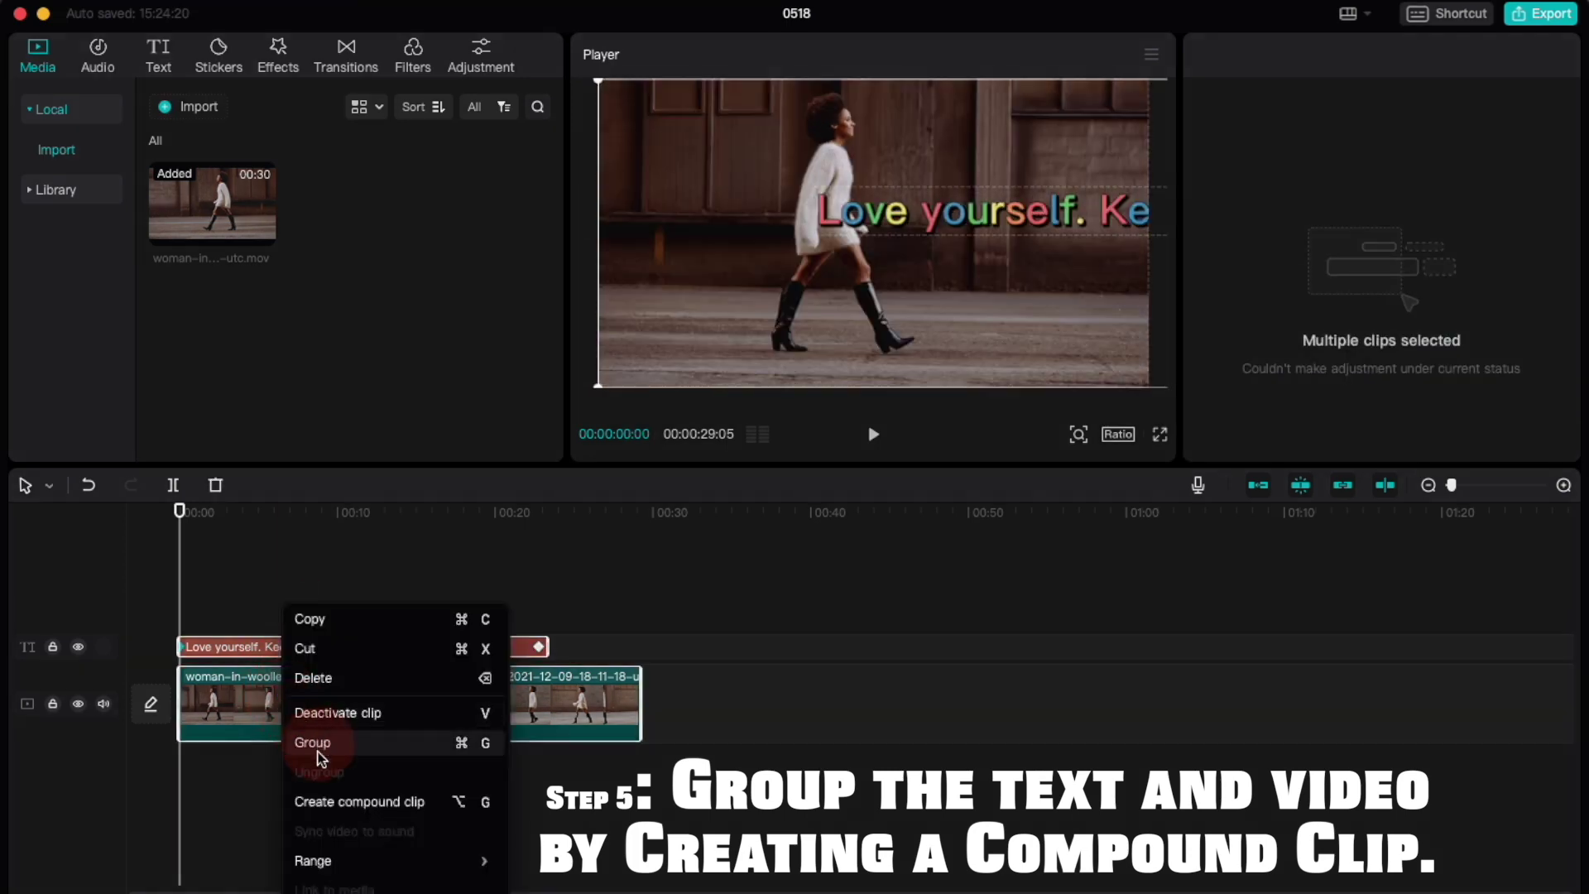
{"action": "left_click", "coordinate": [326, 799]}
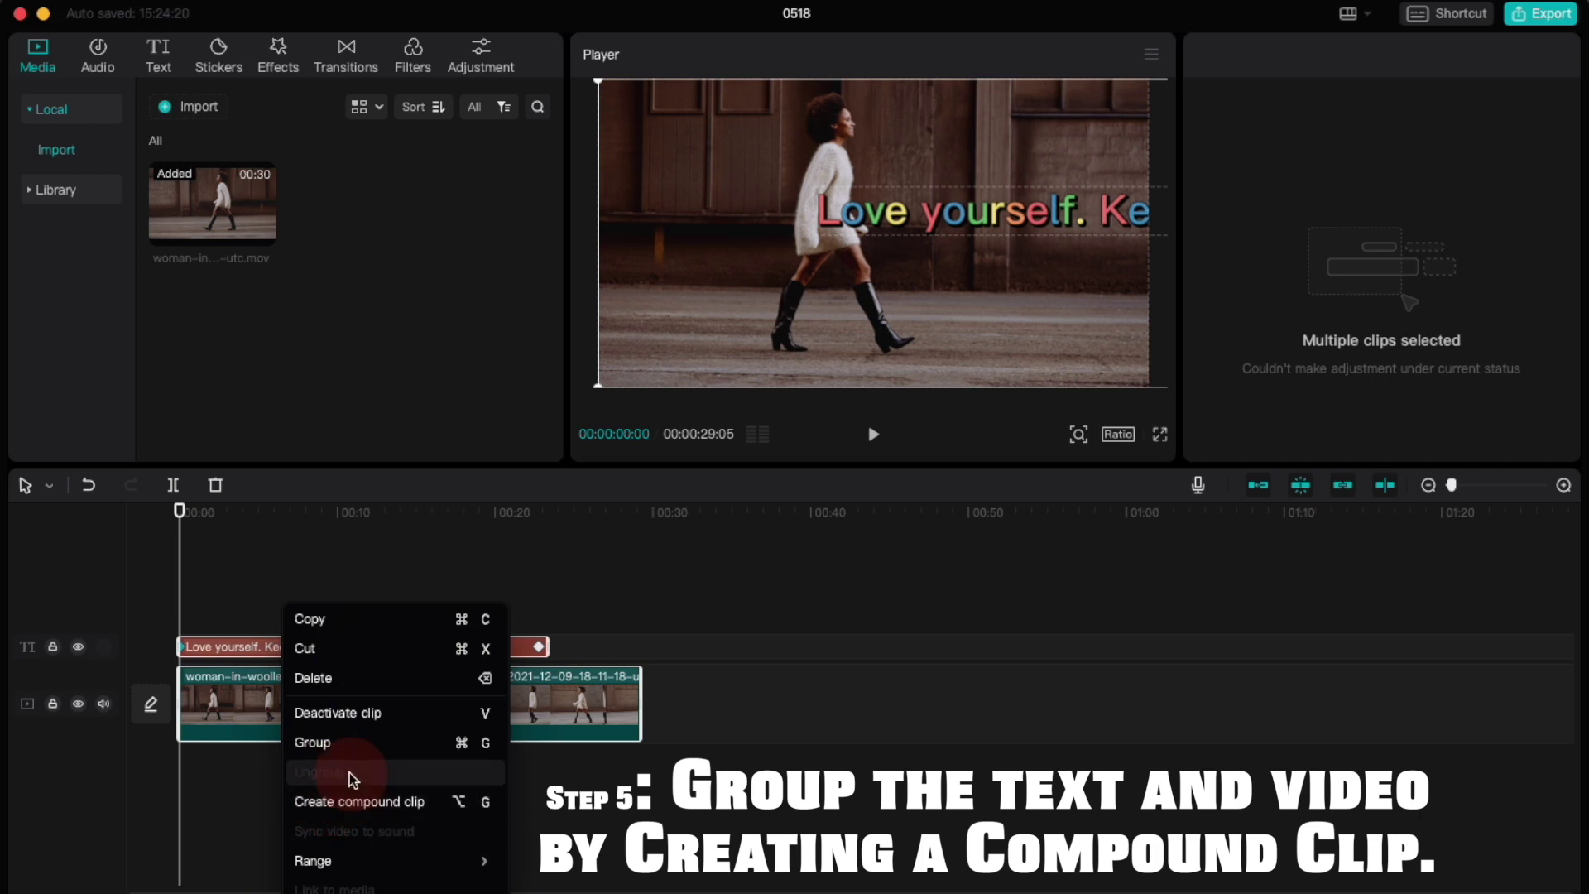
{"action": "left_click", "coordinate": [388, 801]}
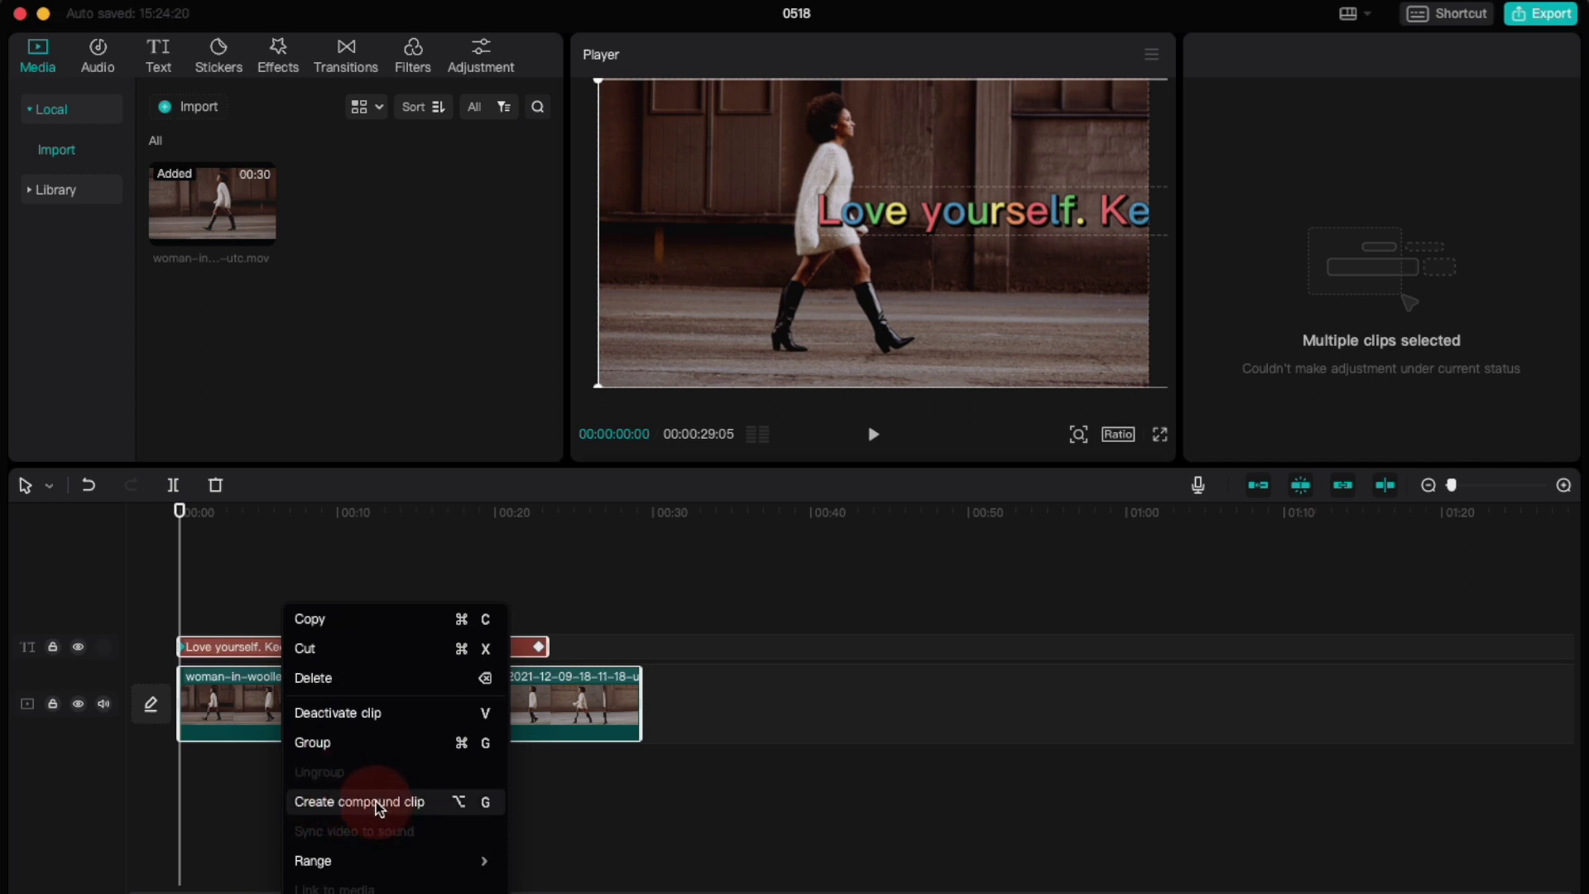
{"action": "left_click", "coordinate": [376, 801]}
{"action": "left_click", "coordinate": [187, 546]}
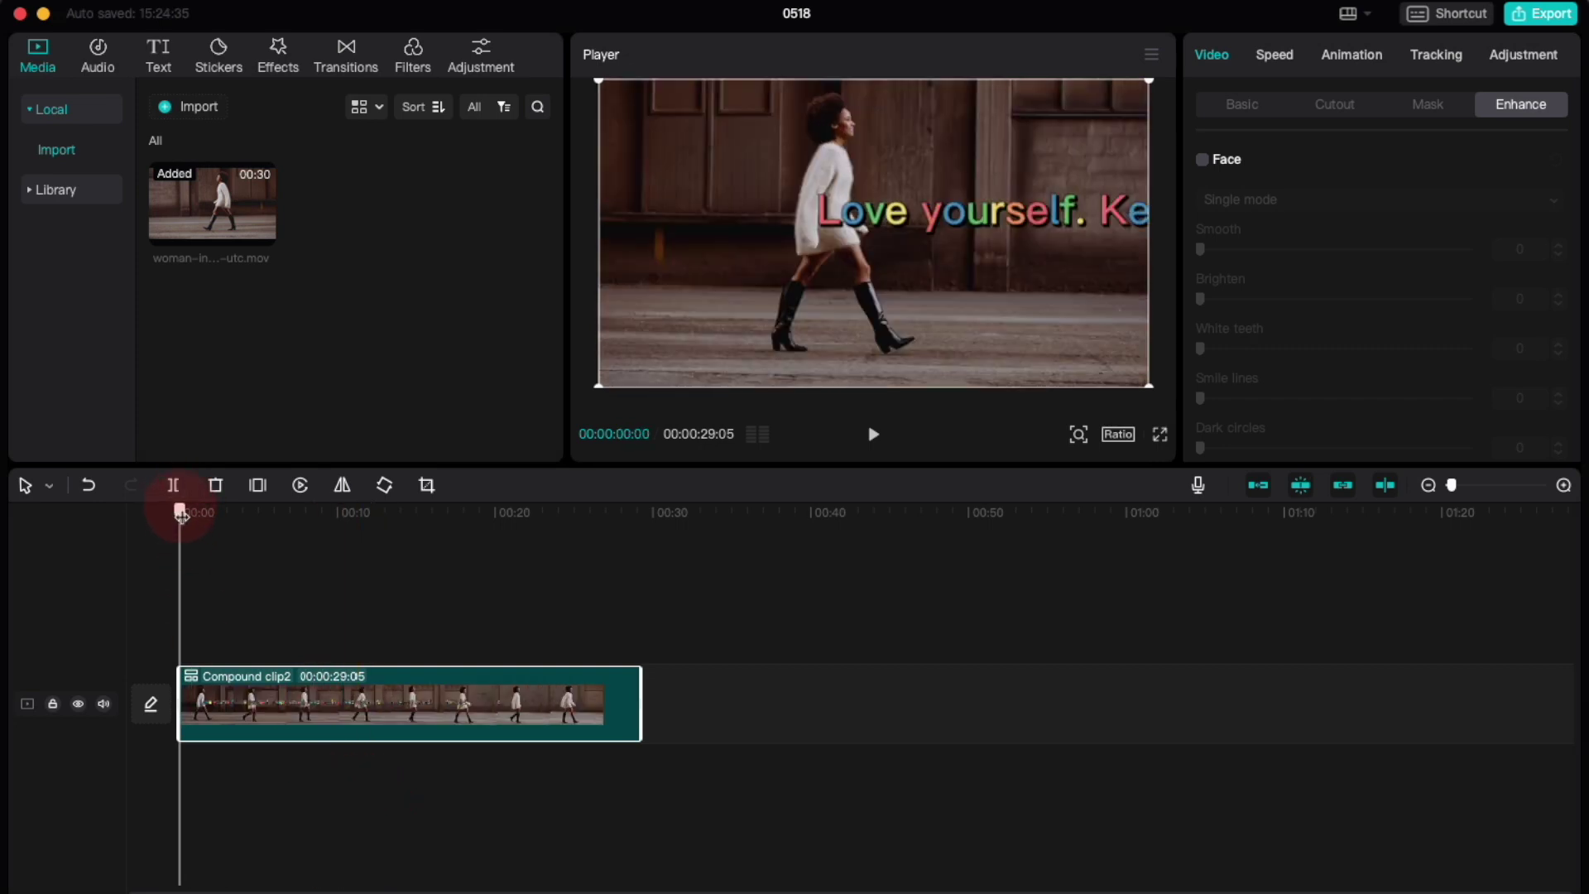
{"action": "mouse_move", "coordinate": [180, 510]}
{"action": "left_mouse_down"}
{"action": "mouse_move", "coordinate": [354, 552]}
{"action": "mouse_move", "coordinate": [132, 549]}
{"action": "left_mouse_up"}
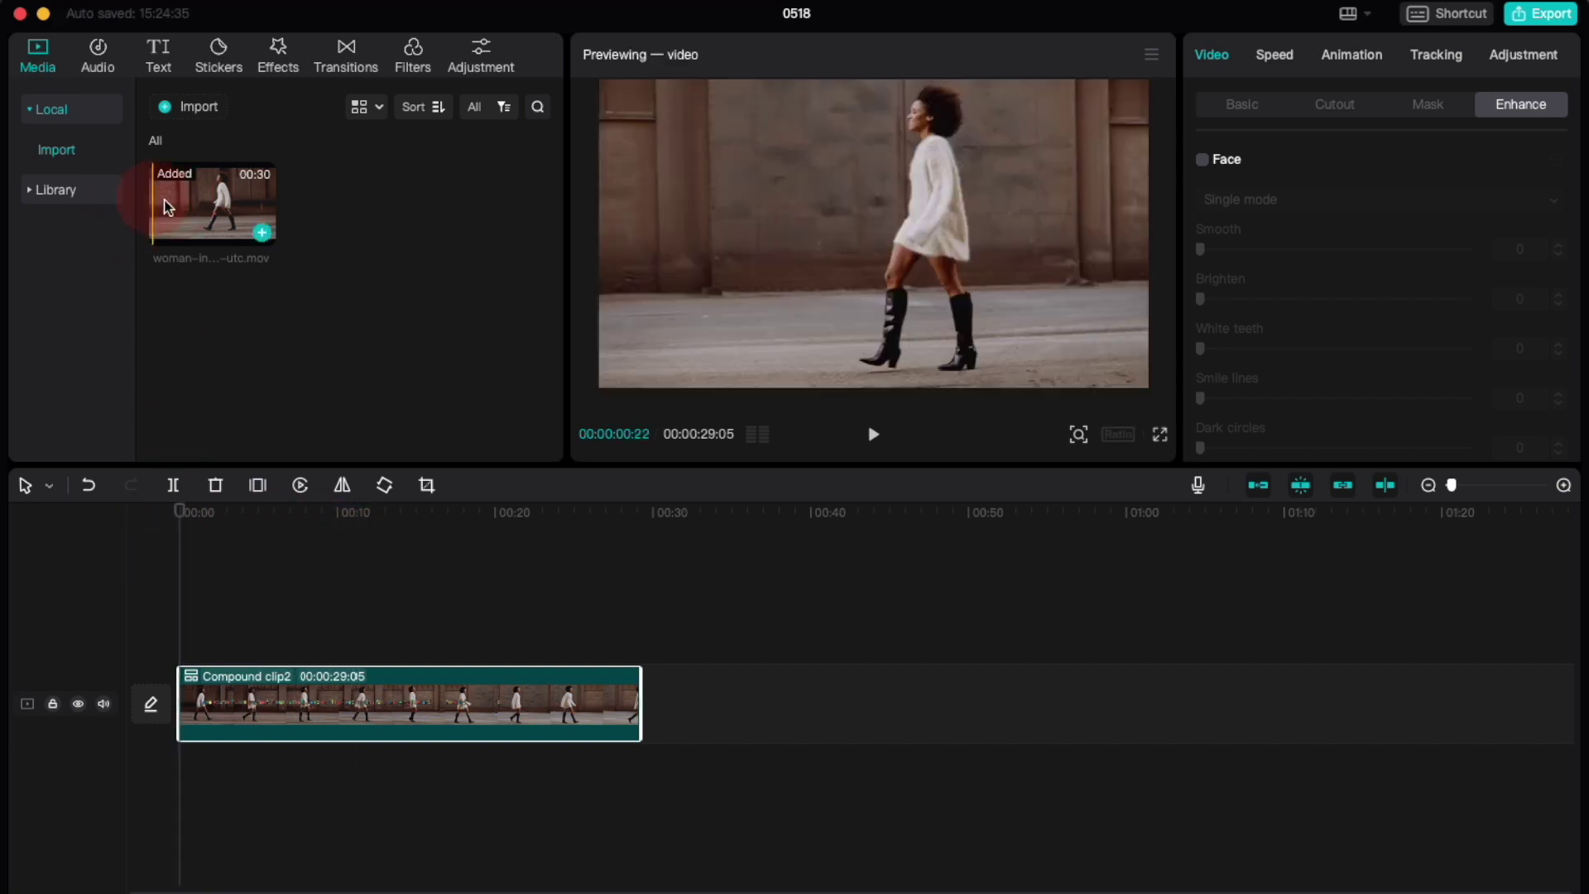
Add a second walking-woman copy on a track above Compound clip2 and mirror it.
{"action": "left_click_drag", "start_coordinate": [211, 223], "coordinate": [184, 611]}
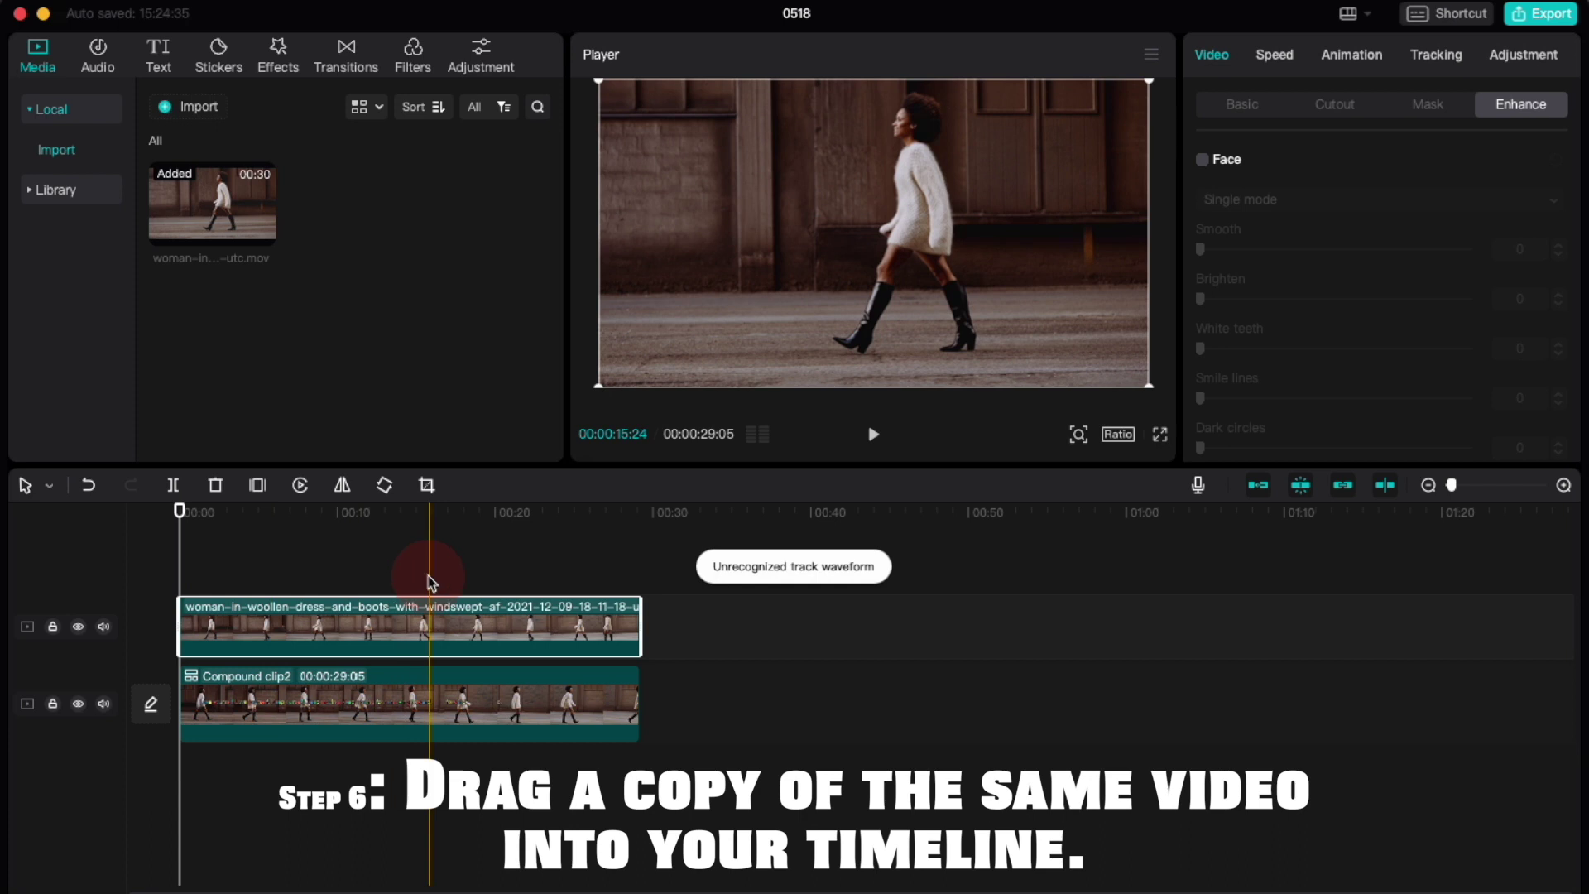
{"action": "left_click", "coordinate": [342, 483]}
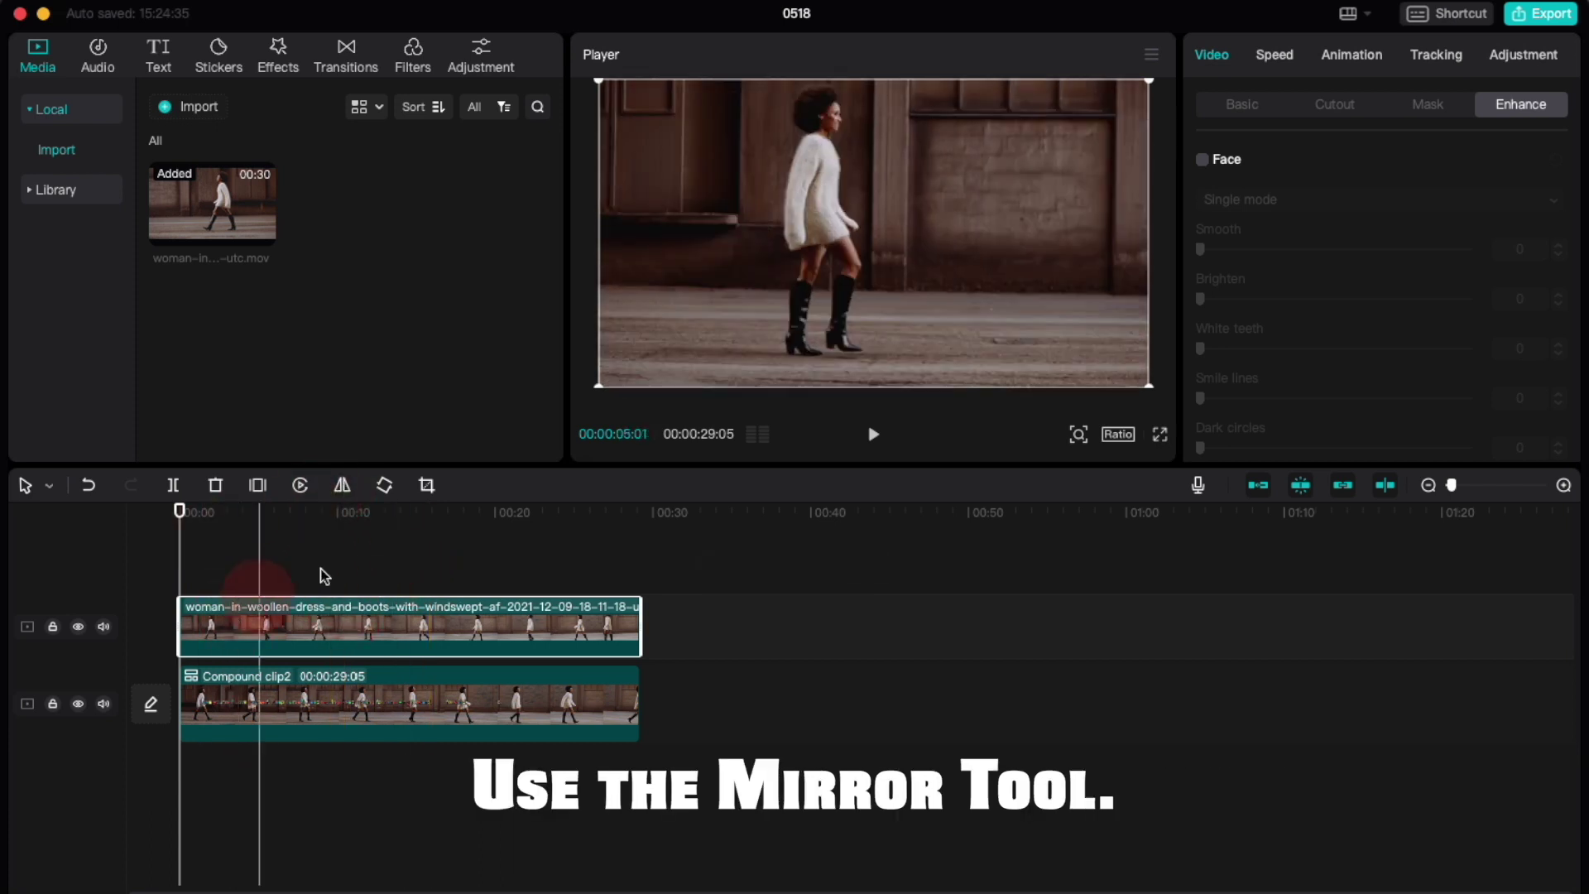
Give the top copy a 90° split mask at X −412, Y 52, and add a third copy.
{"action": "left_click", "coordinate": [1434, 106]}
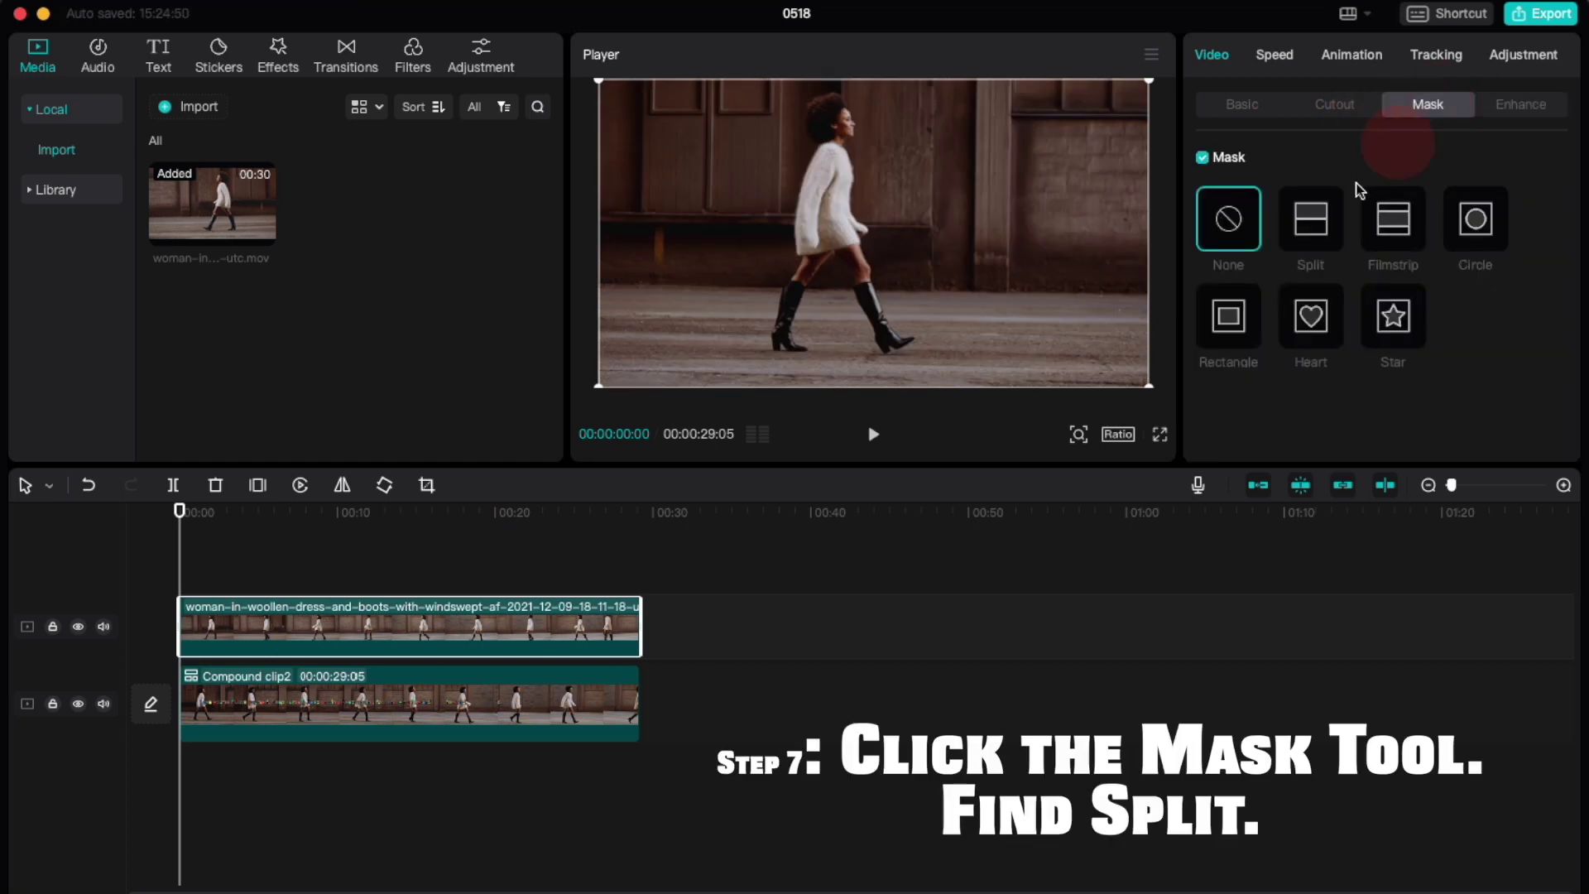
{"action": "left_click", "coordinate": [1319, 222]}
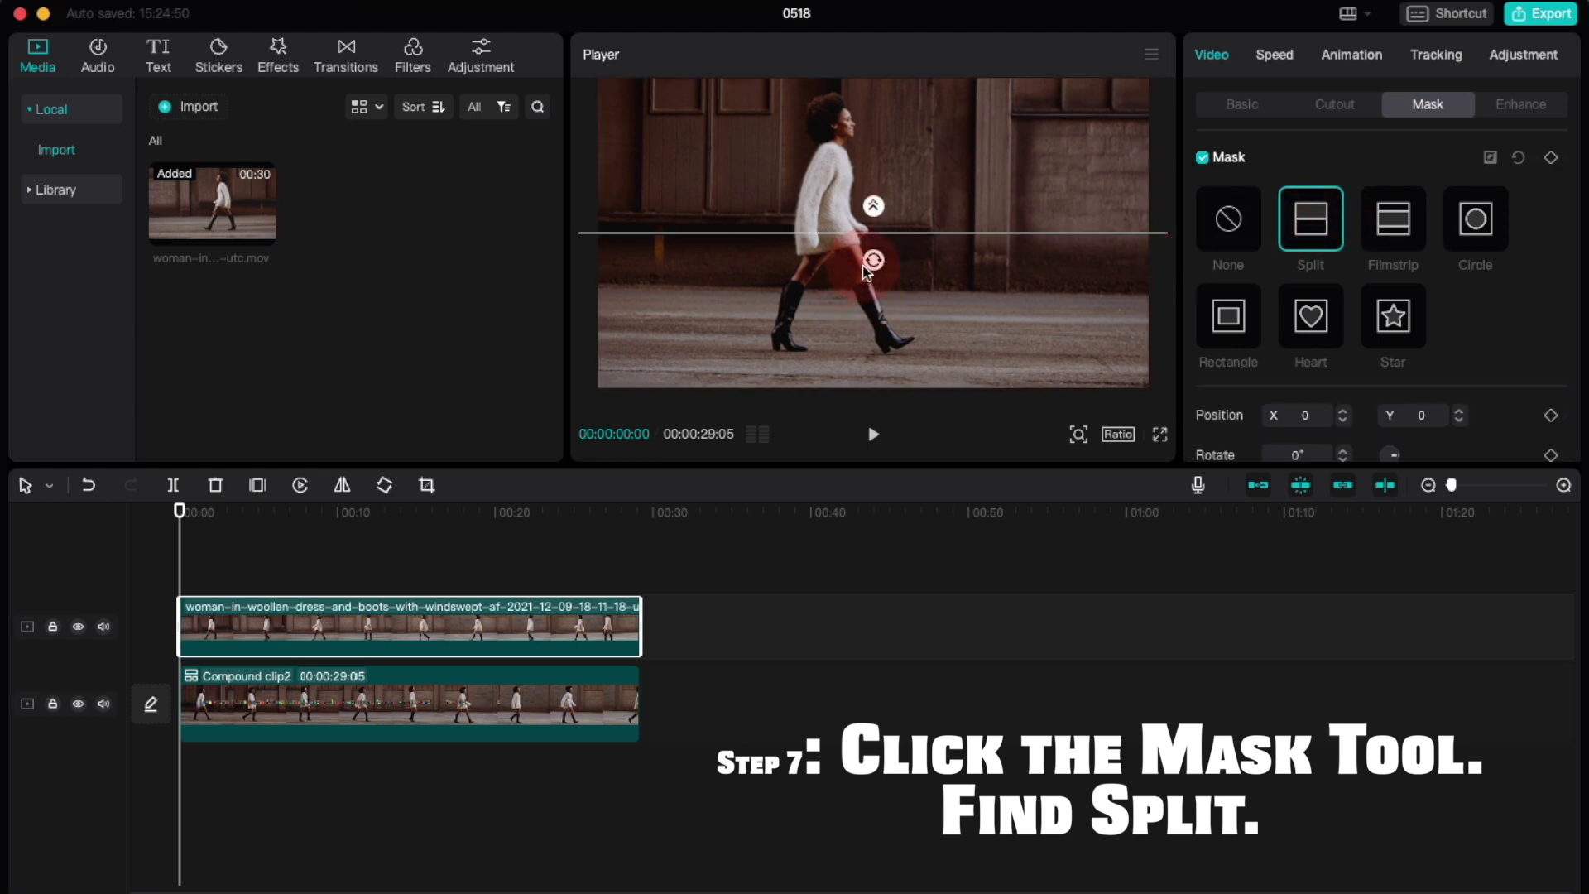
{"action": "left_click_drag", "start_coordinate": [874, 259], "coordinate": [824, 237]}
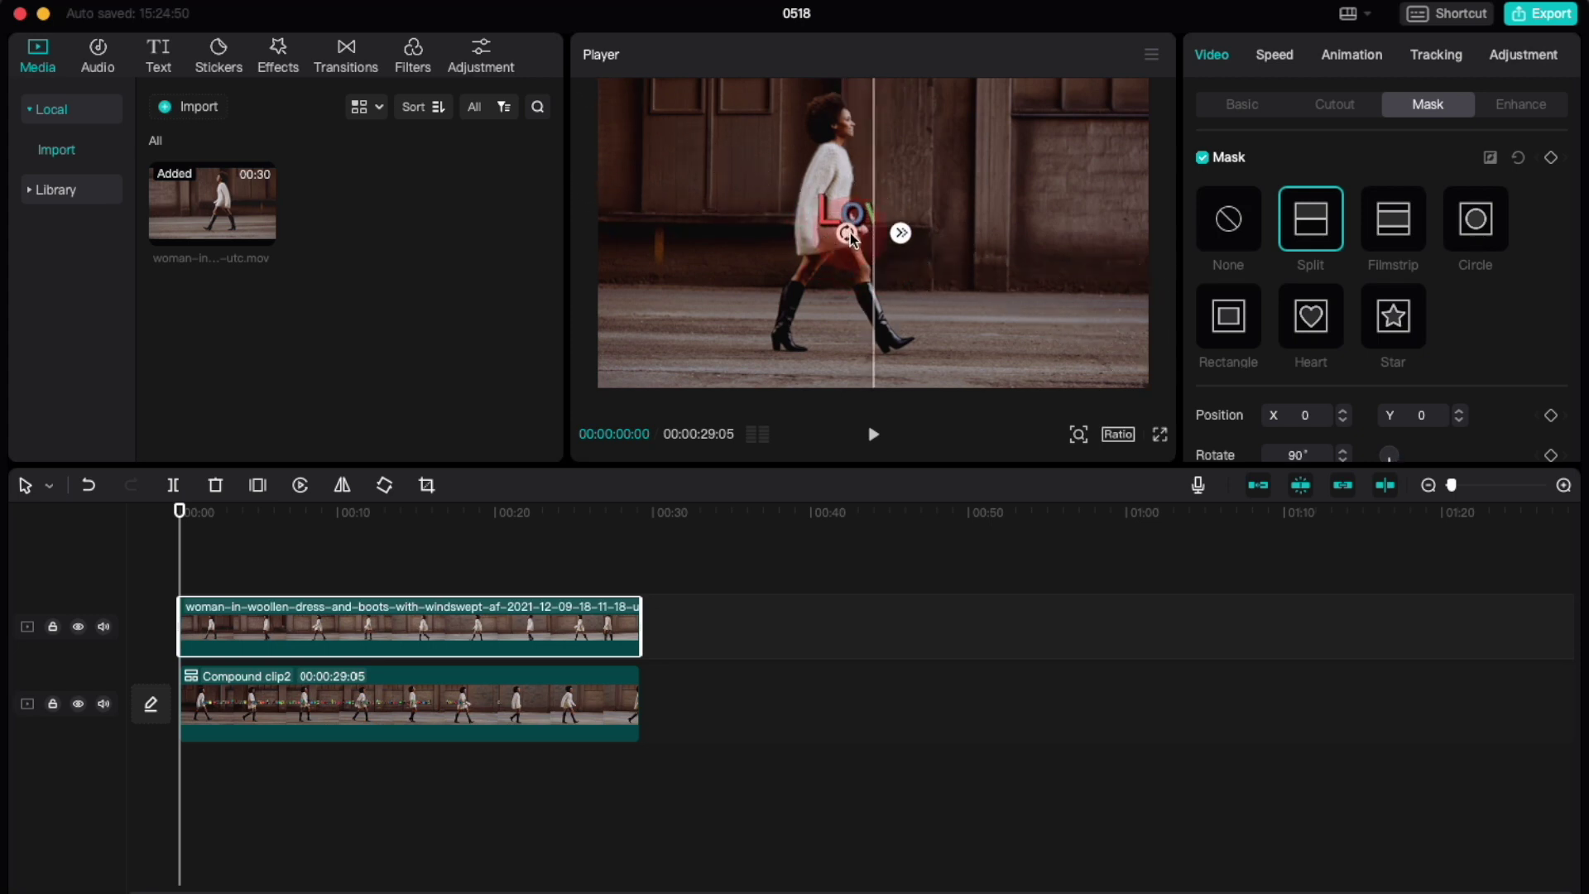
{"action": "left_click_drag", "start_coordinate": [872, 240], "coordinate": [815, 234]}
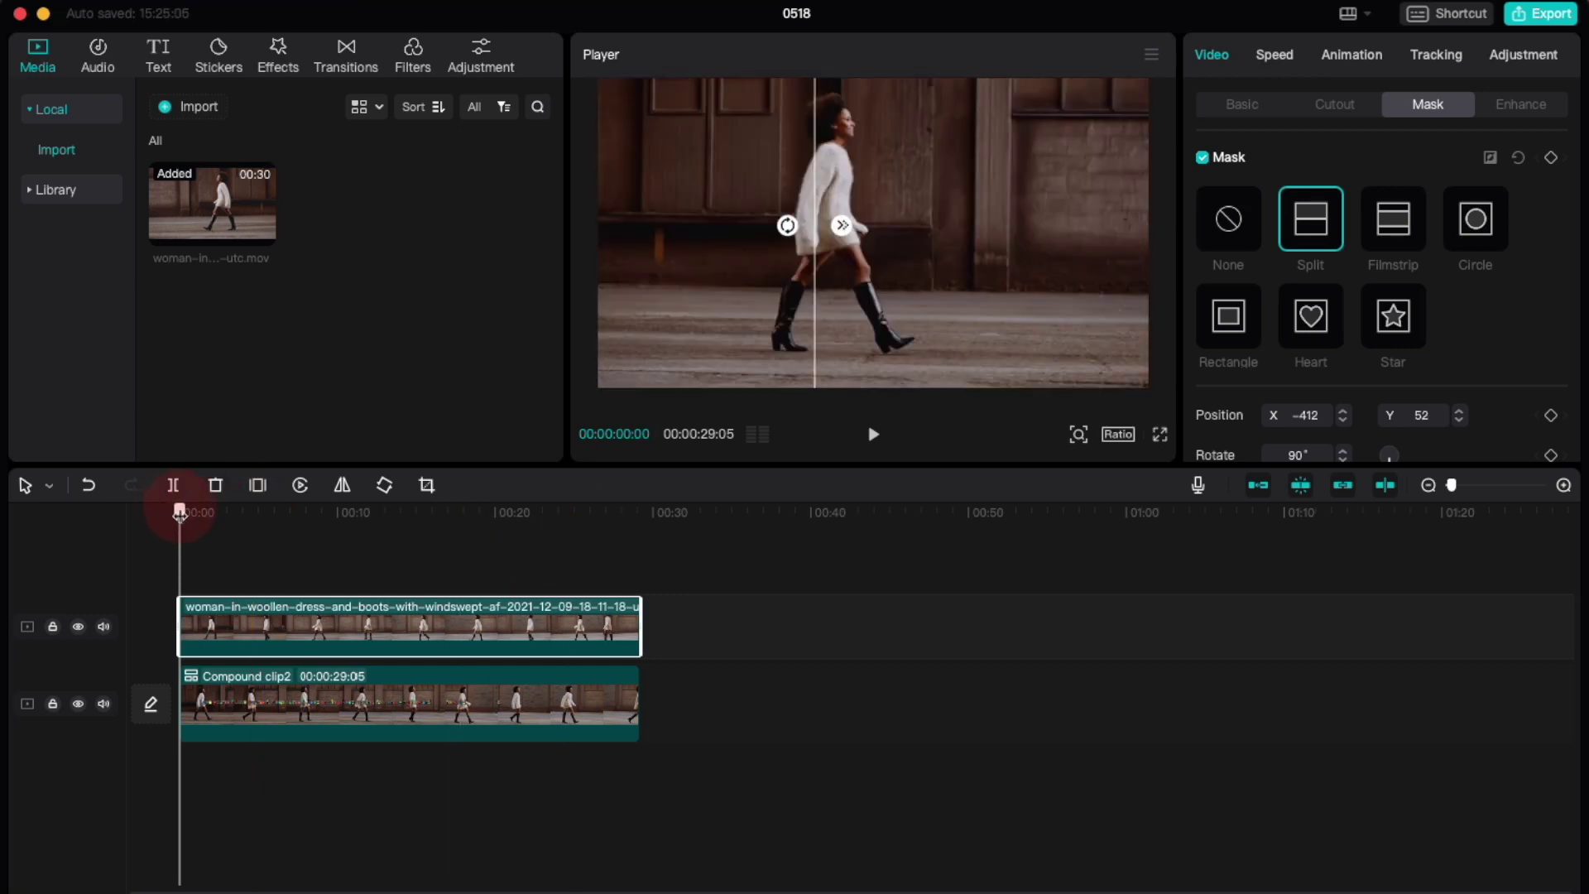
{"action": "mouse_move", "coordinate": [179, 510]}
{"action": "left_mouse_down"}
{"action": "mouse_move", "coordinate": [388, 520]}
{"action": "mouse_move", "coordinate": [194, 517]}
{"action": "left_mouse_up"}
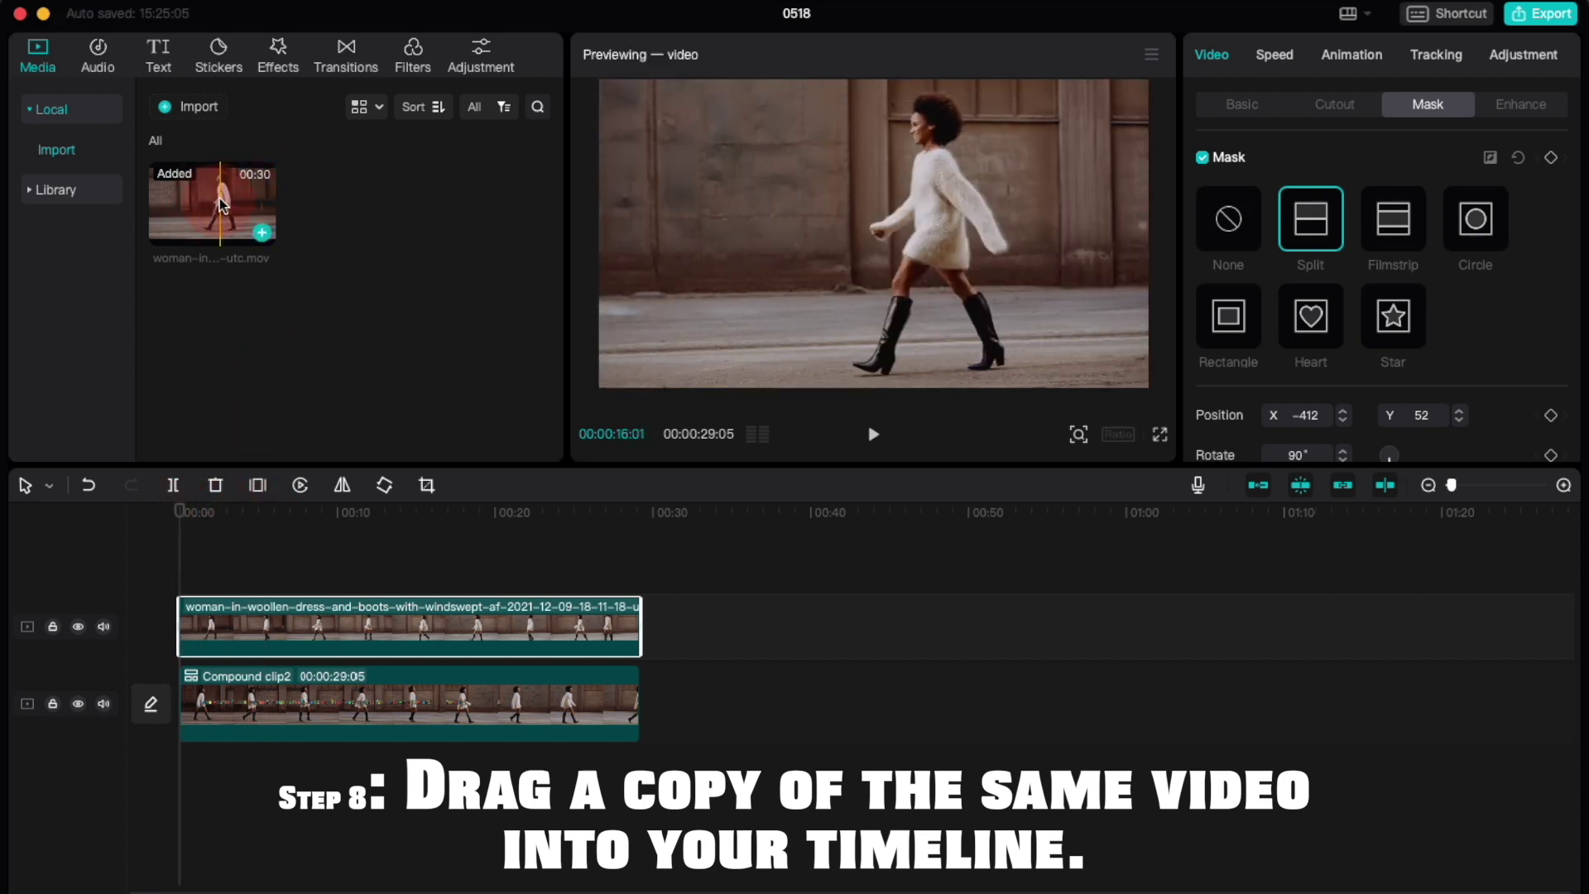
{"action": "left_click_drag", "start_coordinate": [252, 225], "coordinate": [179, 571]}
Add a third video copy on the top track with Auto cutout isolating the woman, then preview it.
{"action": "left_click", "coordinate": [343, 486]}
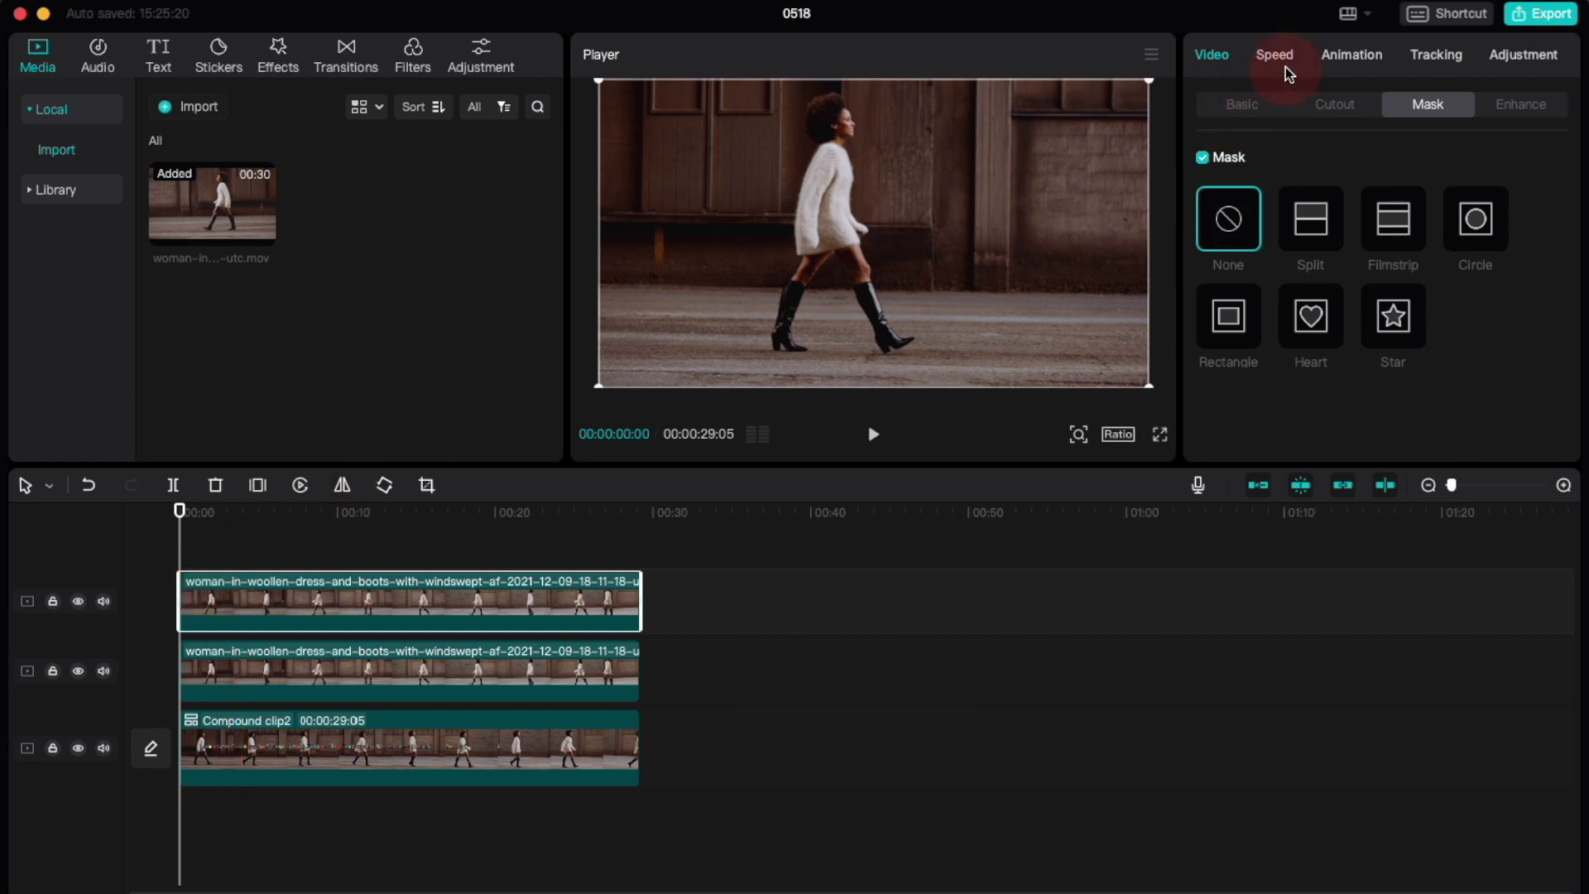
{"action": "left_click", "coordinate": [1334, 105]}
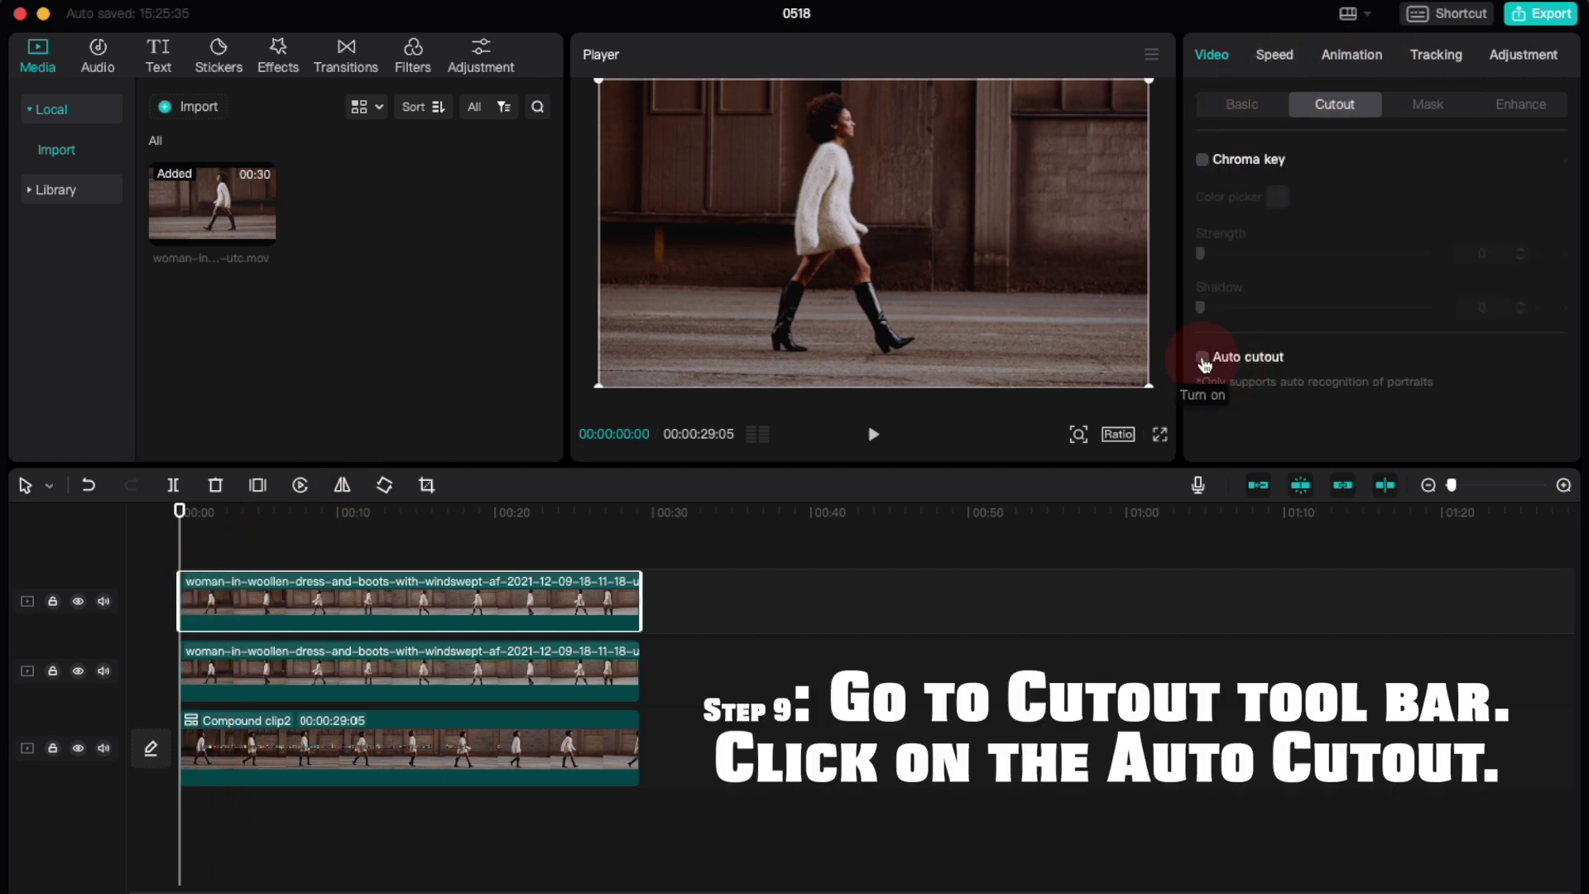
{"action": "left_click", "coordinate": [1202, 358]}
{"action": "key", "text": "space"}
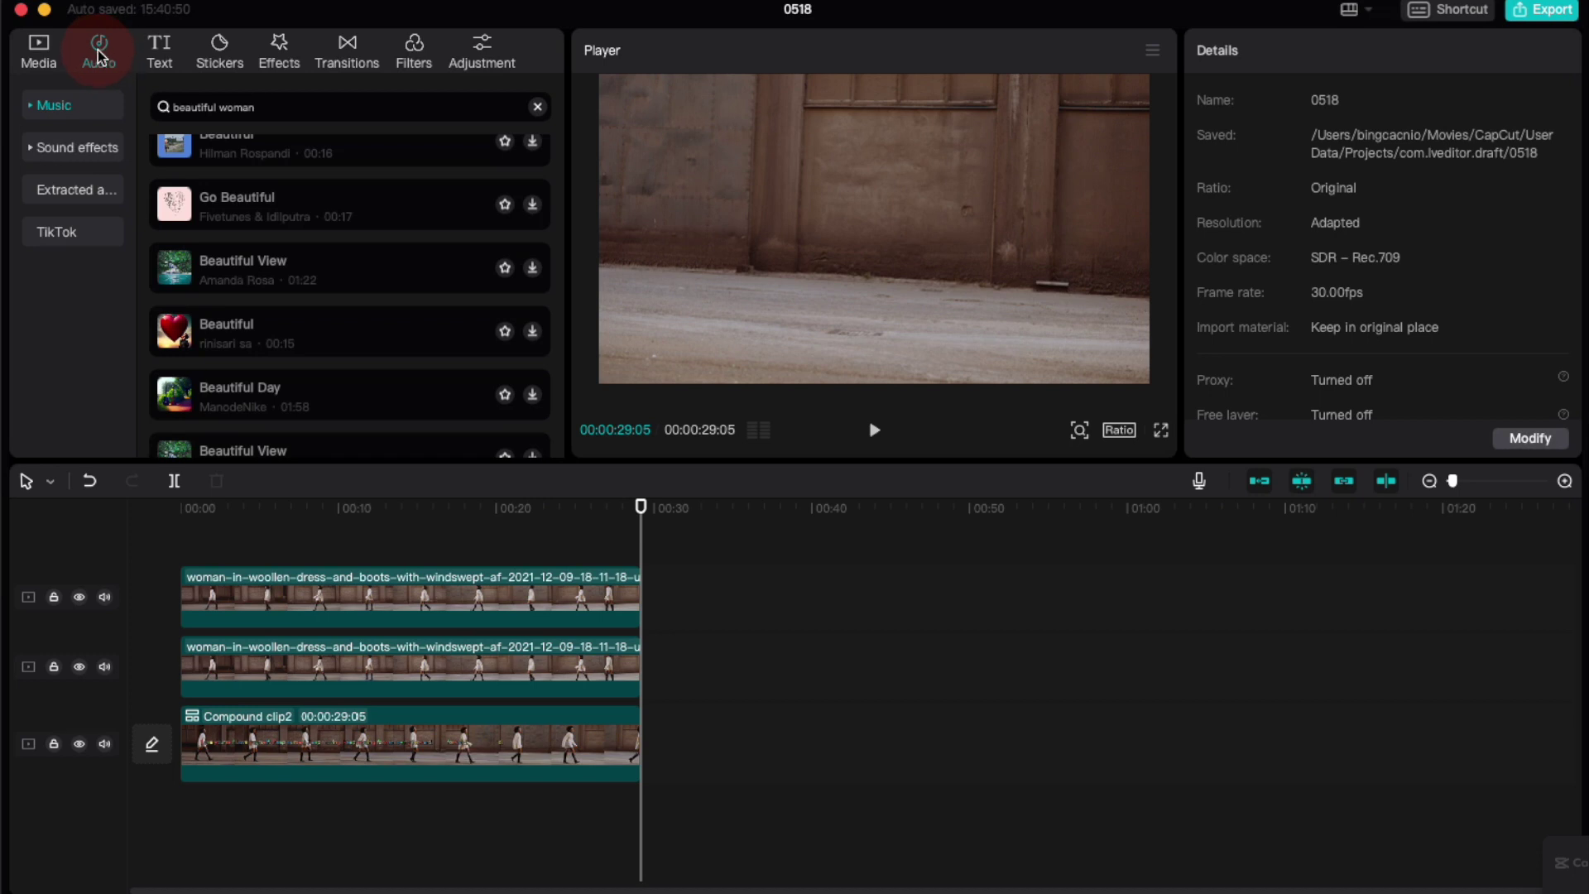
Import the music file as extracted audio Extracted20230518-1.
{"action": "left_click", "coordinate": [76, 199]}
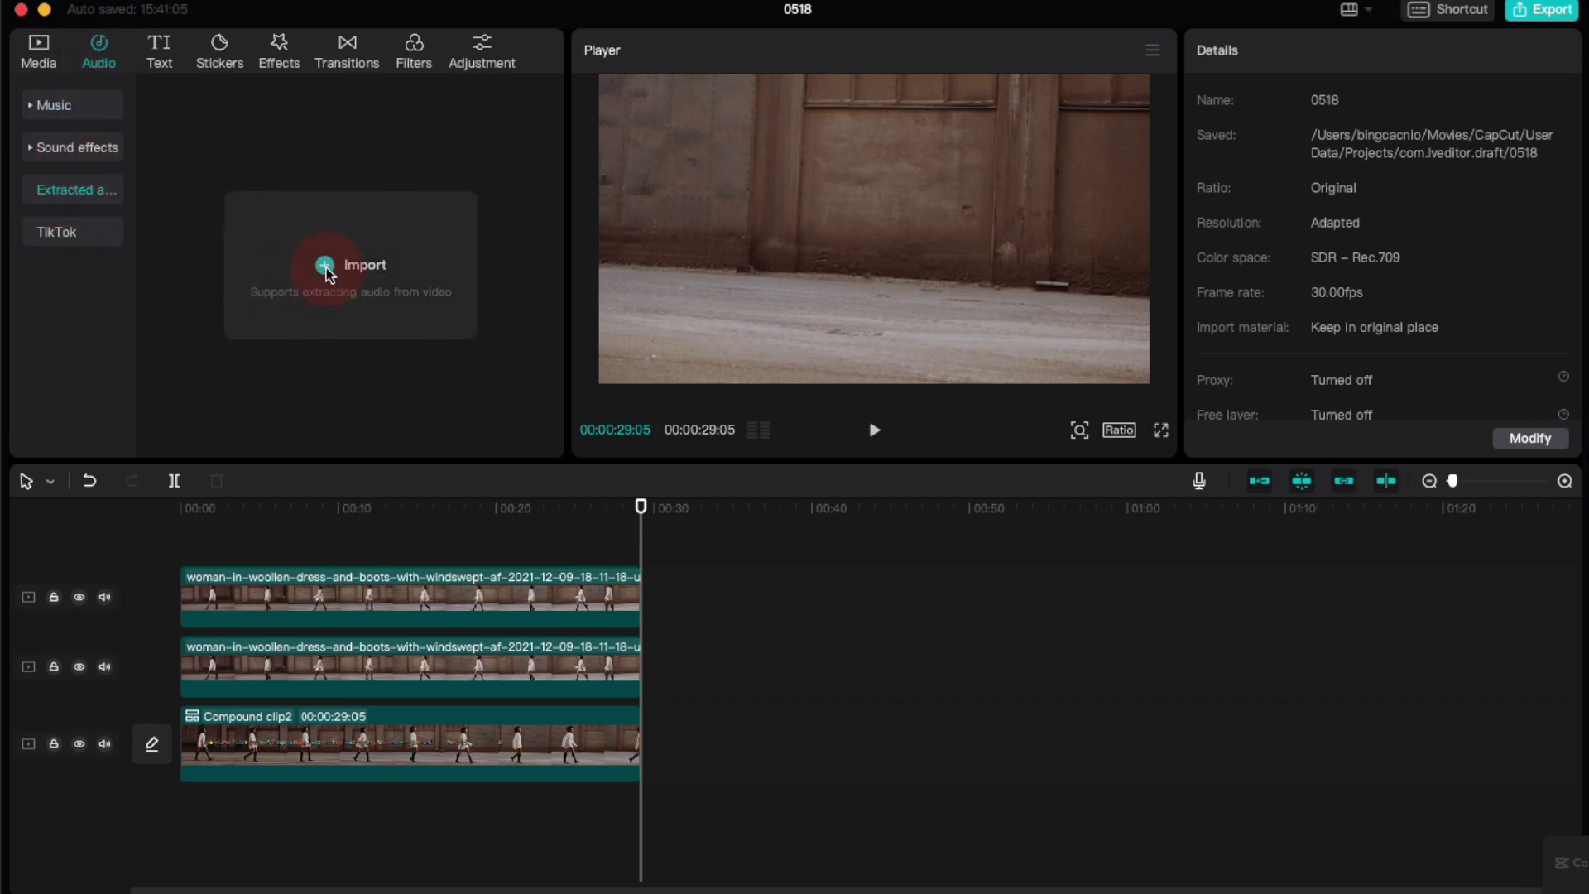
{"action": "left_click", "coordinate": [327, 269]}
{"action": "scroll", "coordinate": [1072, 441], "scroll_direction": "down", "scroll_amount": 5}
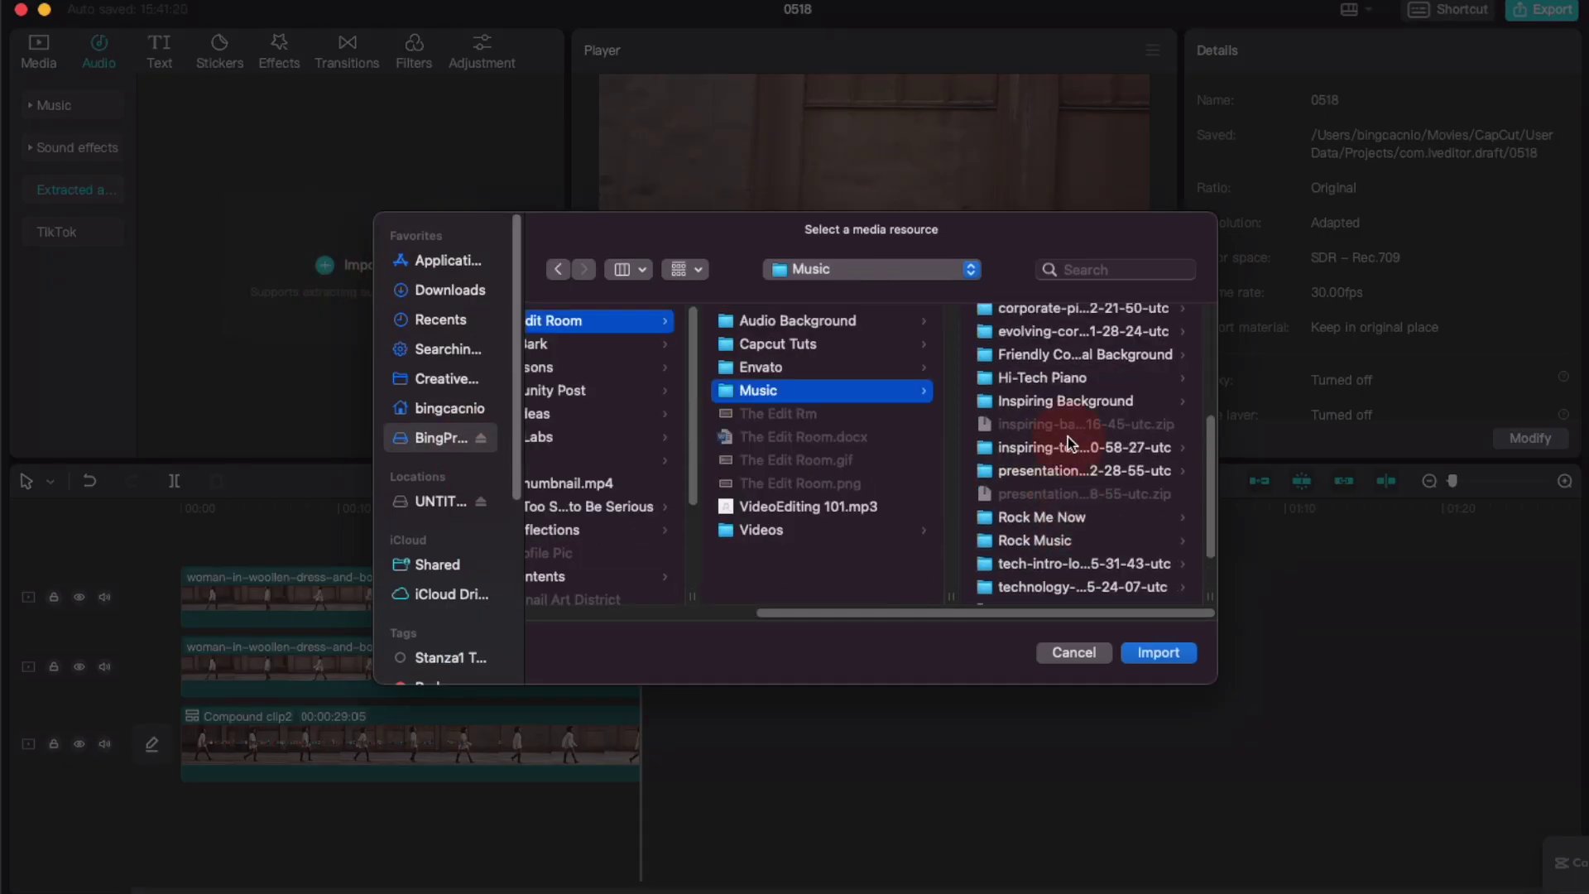
{"action": "scroll", "coordinate": [1071, 441], "scroll_direction": "up", "scroll_amount": 5}
{"action": "scroll", "coordinate": [1071, 441], "scroll_direction": "up", "scroll_amount": 1}
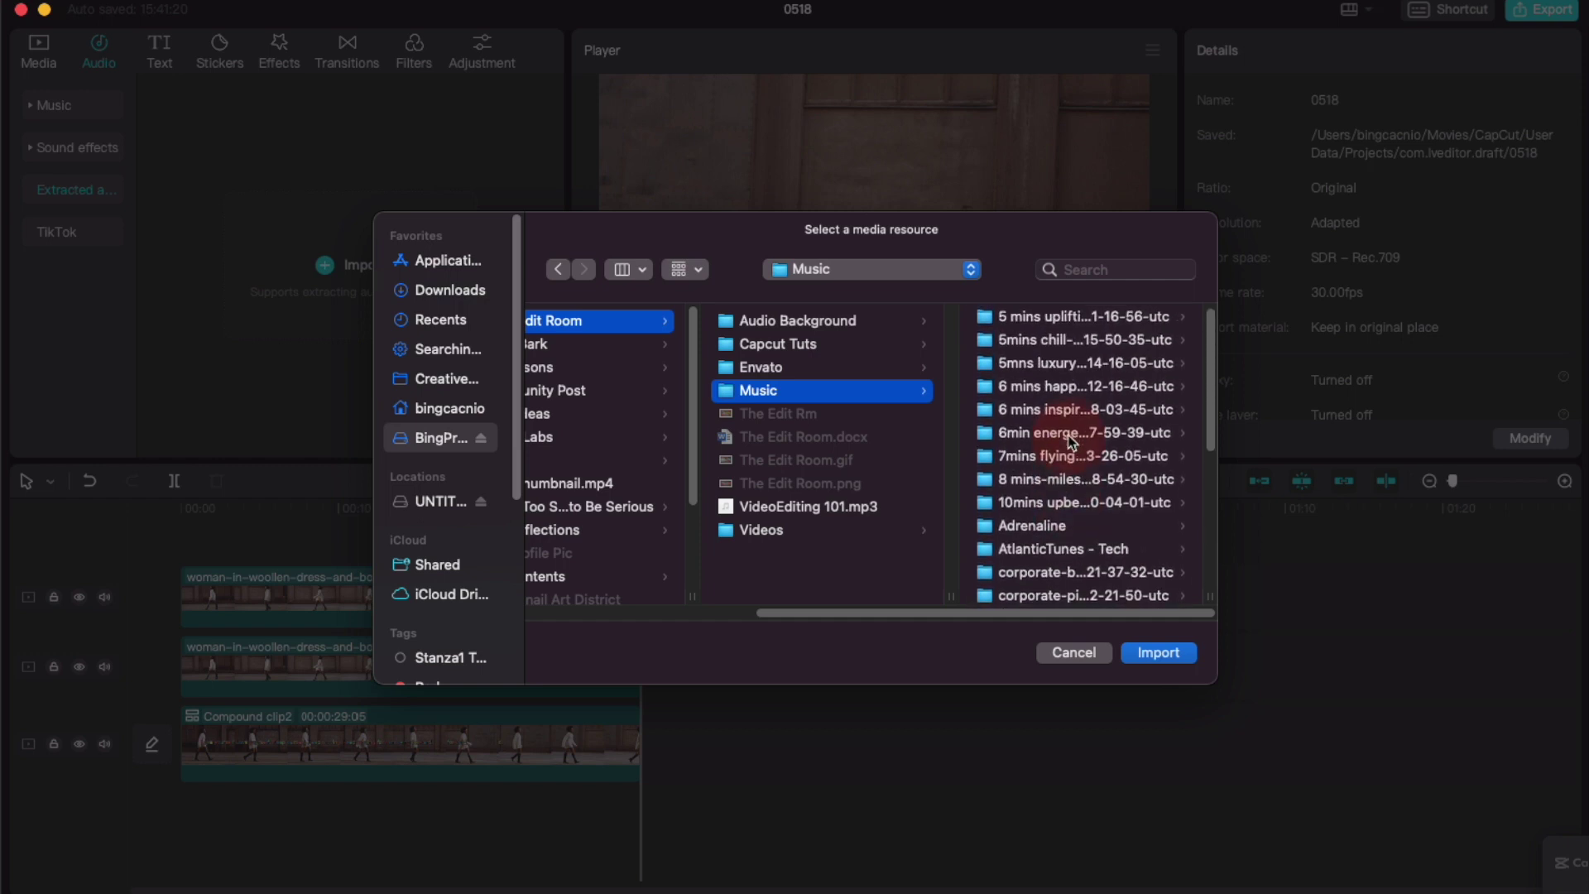
{"action": "scroll", "coordinate": [1072, 441], "scroll_direction": "down", "scroll_amount": 4}
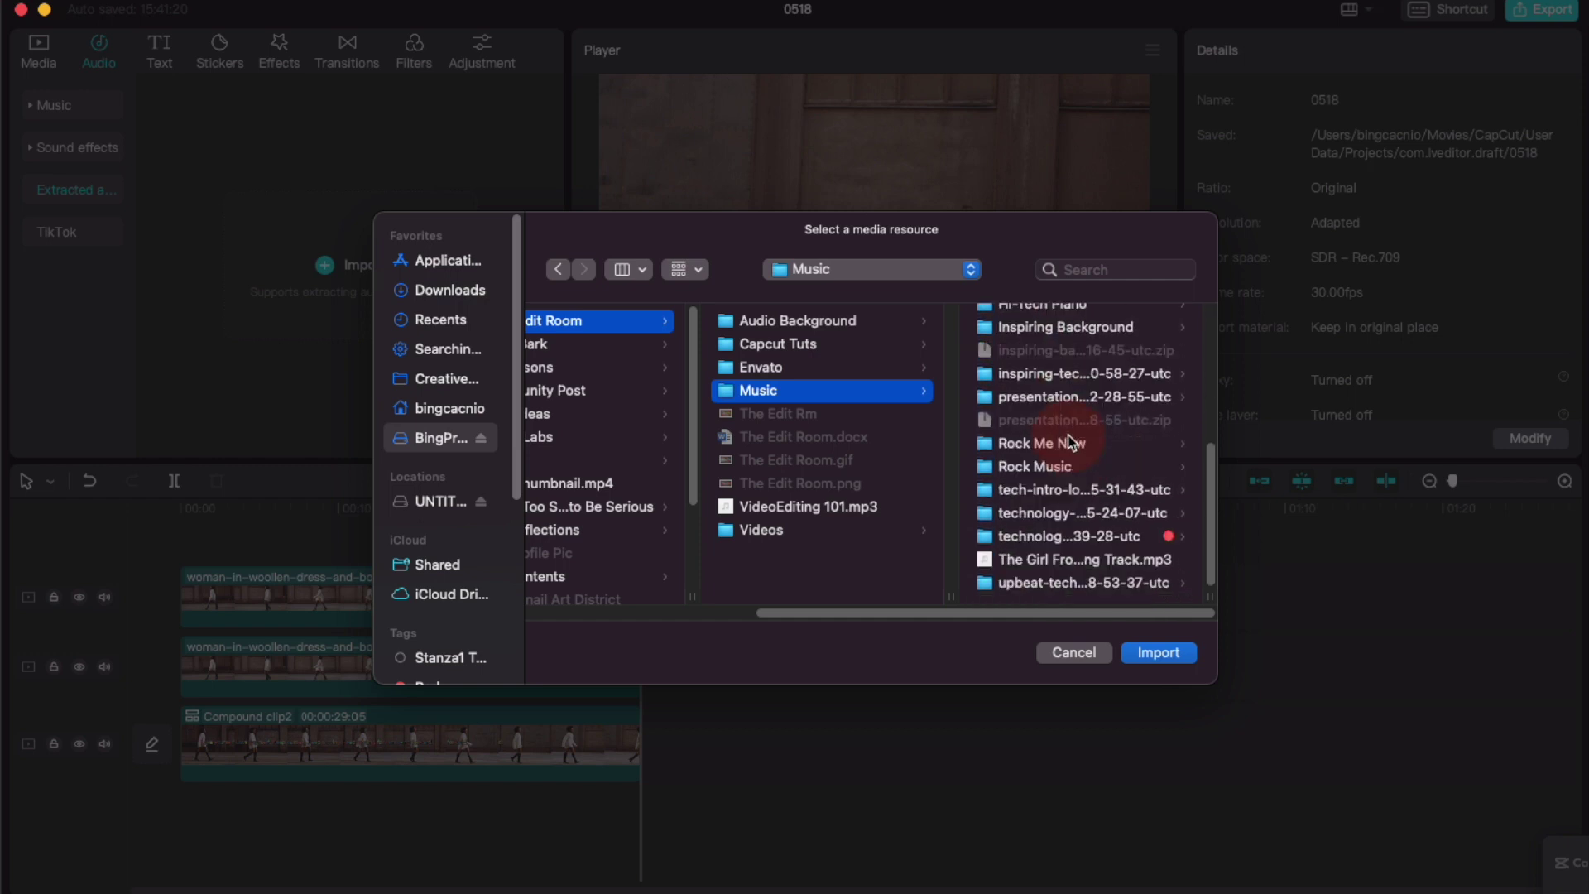
{"action": "left_click", "coordinate": [1055, 559]}
{"action": "left_click", "coordinate": [1157, 652]}
Place the extracted audio on a track below the videos, starting at 00:00.
{"action": "mouse_move", "coordinate": [297, 156]}
{"action": "left_mouse_down"}
{"action": "mouse_move", "coordinate": [257, 796]}
{"action": "mouse_move", "coordinate": [194, 815]}
{"action": "left_mouse_up"}
{"action": "mouse_move", "coordinate": [234, 508]}
{"action": "left_mouse_down"}
{"action": "mouse_move", "coordinate": [308, 511]}
{"action": "mouse_move", "coordinate": [240, 510]}
{"action": "left_mouse_up"}
{"action": "left_click_drag", "start_coordinate": [202, 809], "coordinate": [187, 809]}
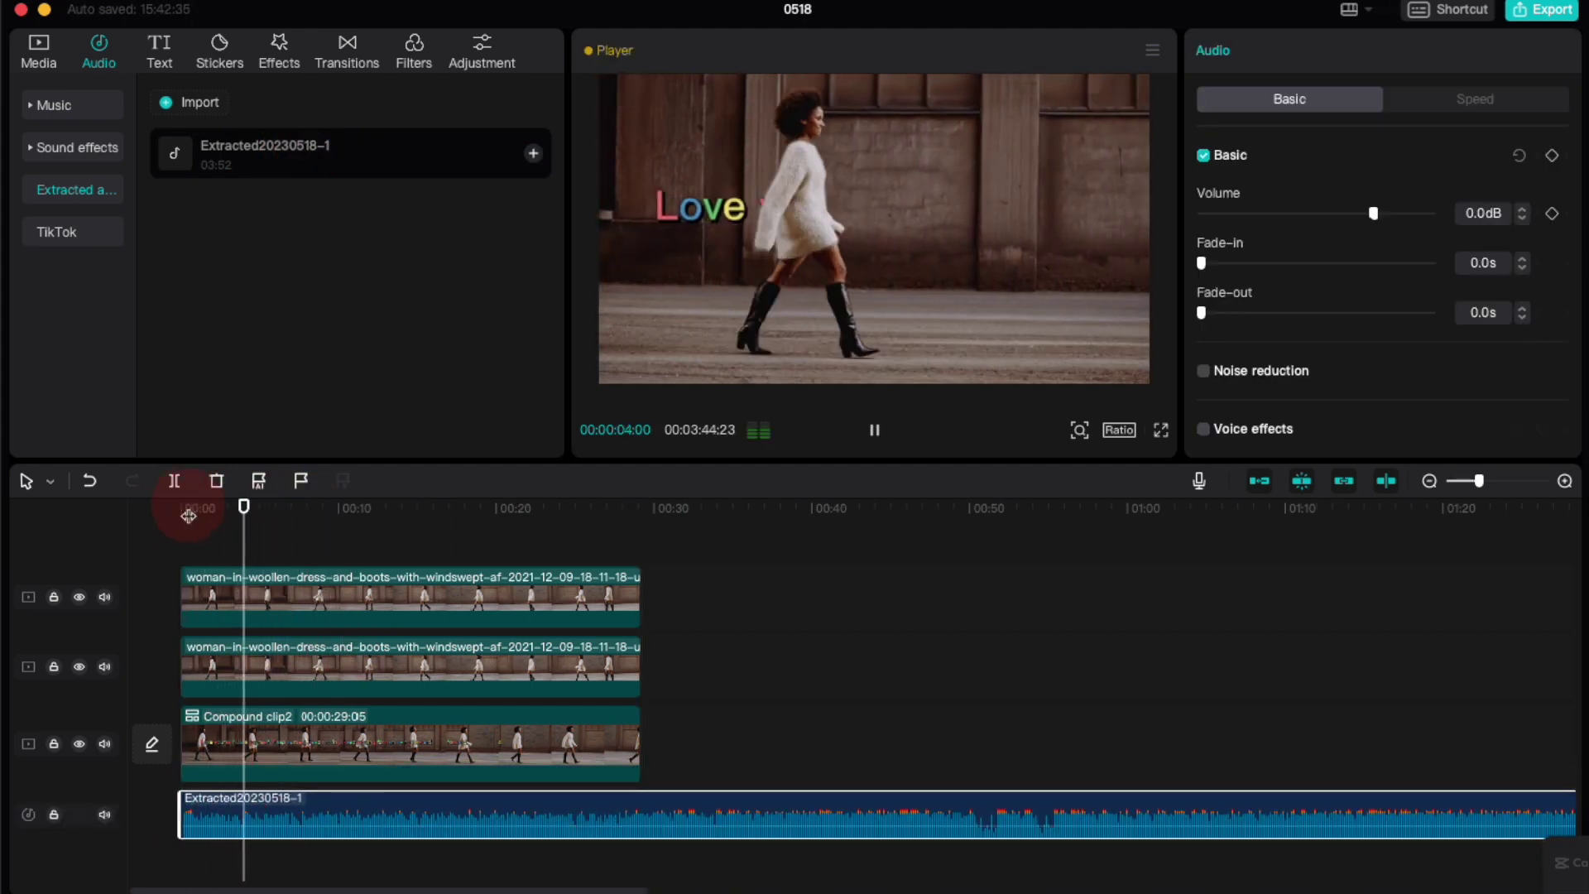
Split the audio at the video's end, delete the excess, and review the result.
{"action": "left_click", "coordinate": [656, 727]}
{"action": "left_click", "coordinate": [173, 481]}
{"action": "left_click", "coordinate": [778, 819]}
{"action": "key", "text": "Delete"}
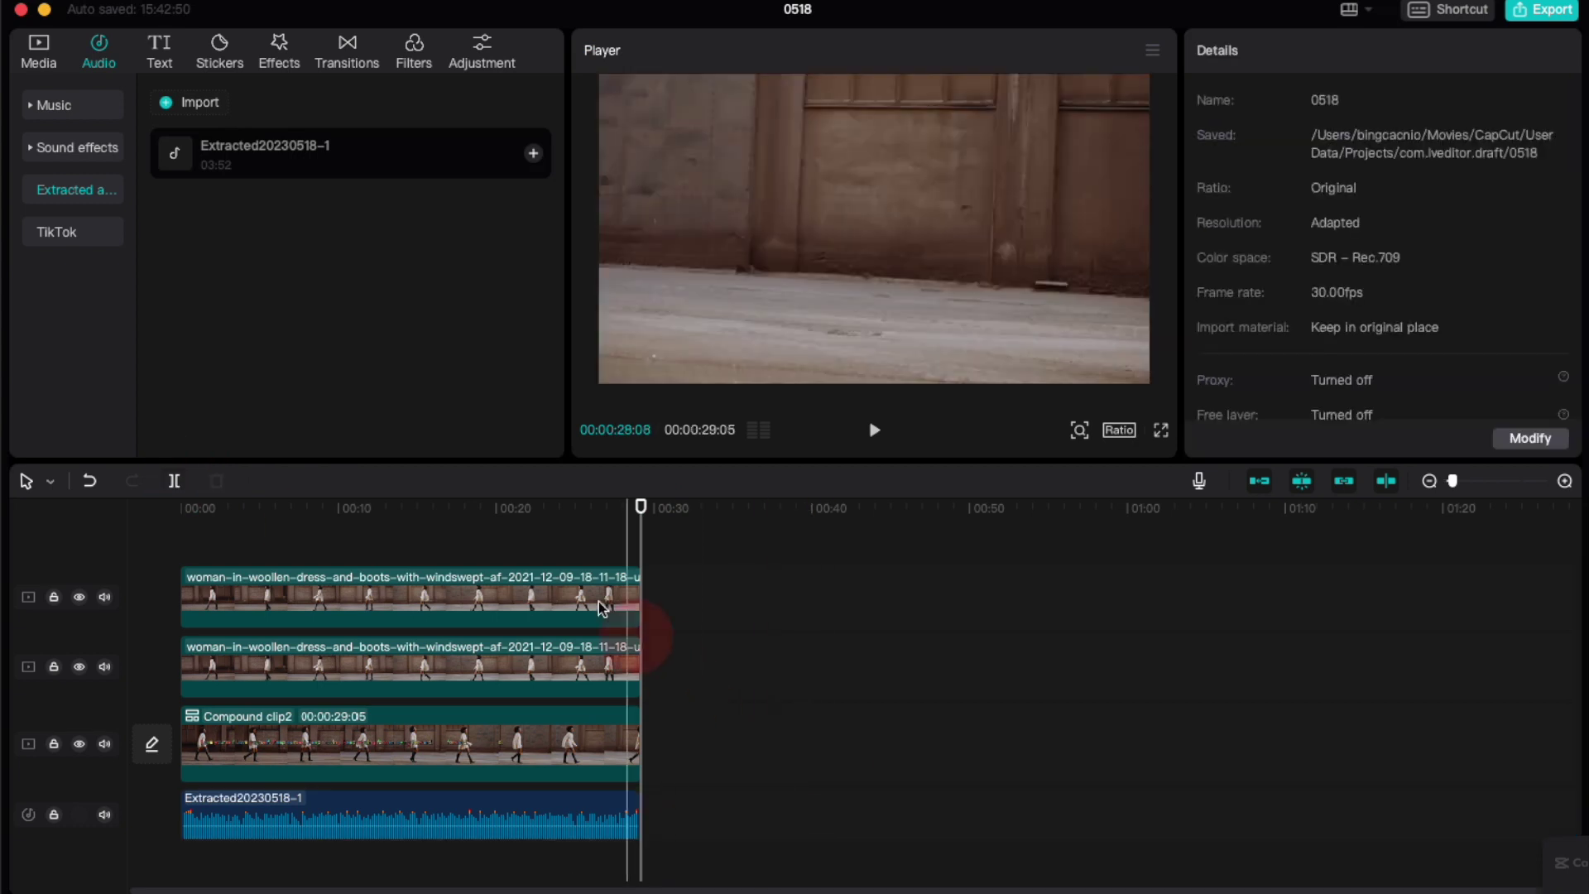
{"action": "left_click", "coordinate": [369, 533]}
{"action": "left_click_drag", "start_coordinate": [424, 536], "coordinate": [479, 545]}
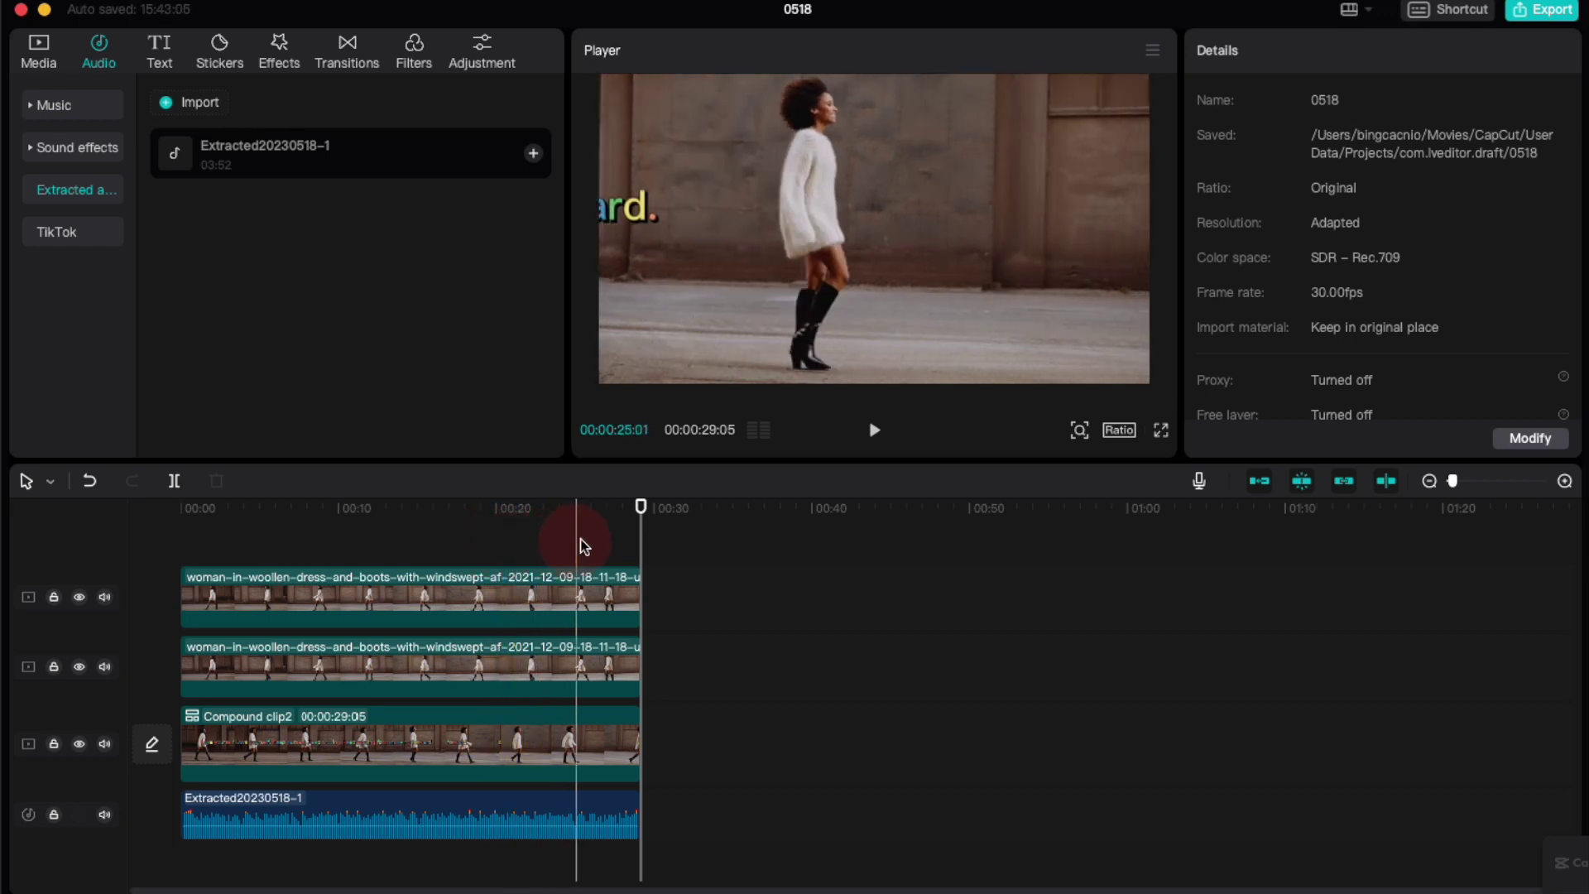
Export the project as 'Beautiful woman' with 1080P mov settings.
{"action": "left_click", "coordinate": [1552, 12]}
{"action": "type", "text": "Beautiful woman"}
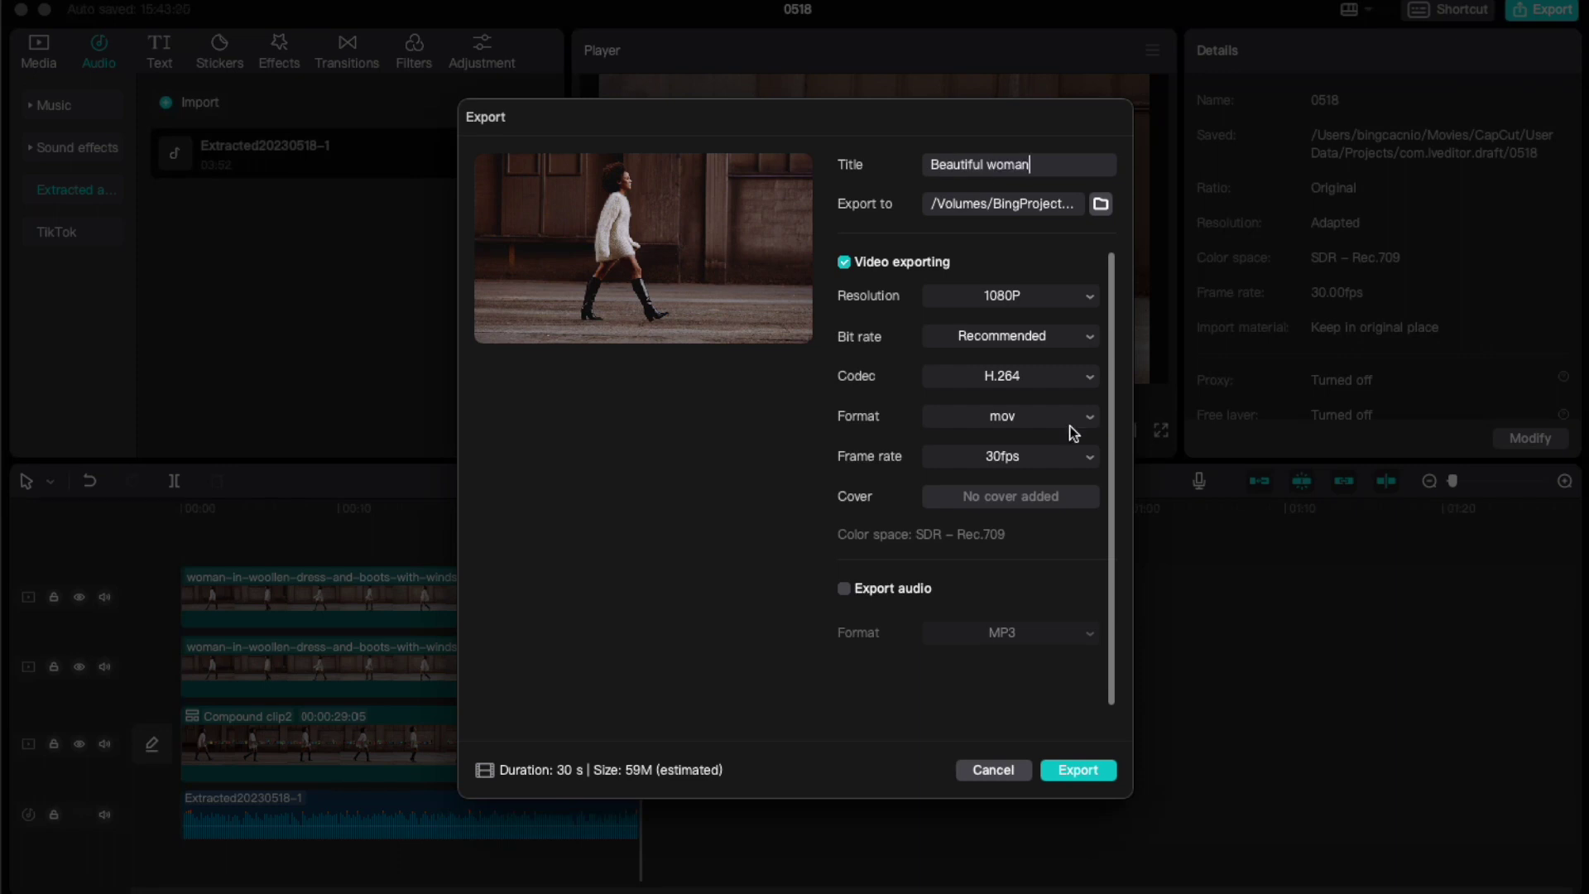
{"action": "left_click", "coordinate": [1078, 769]}
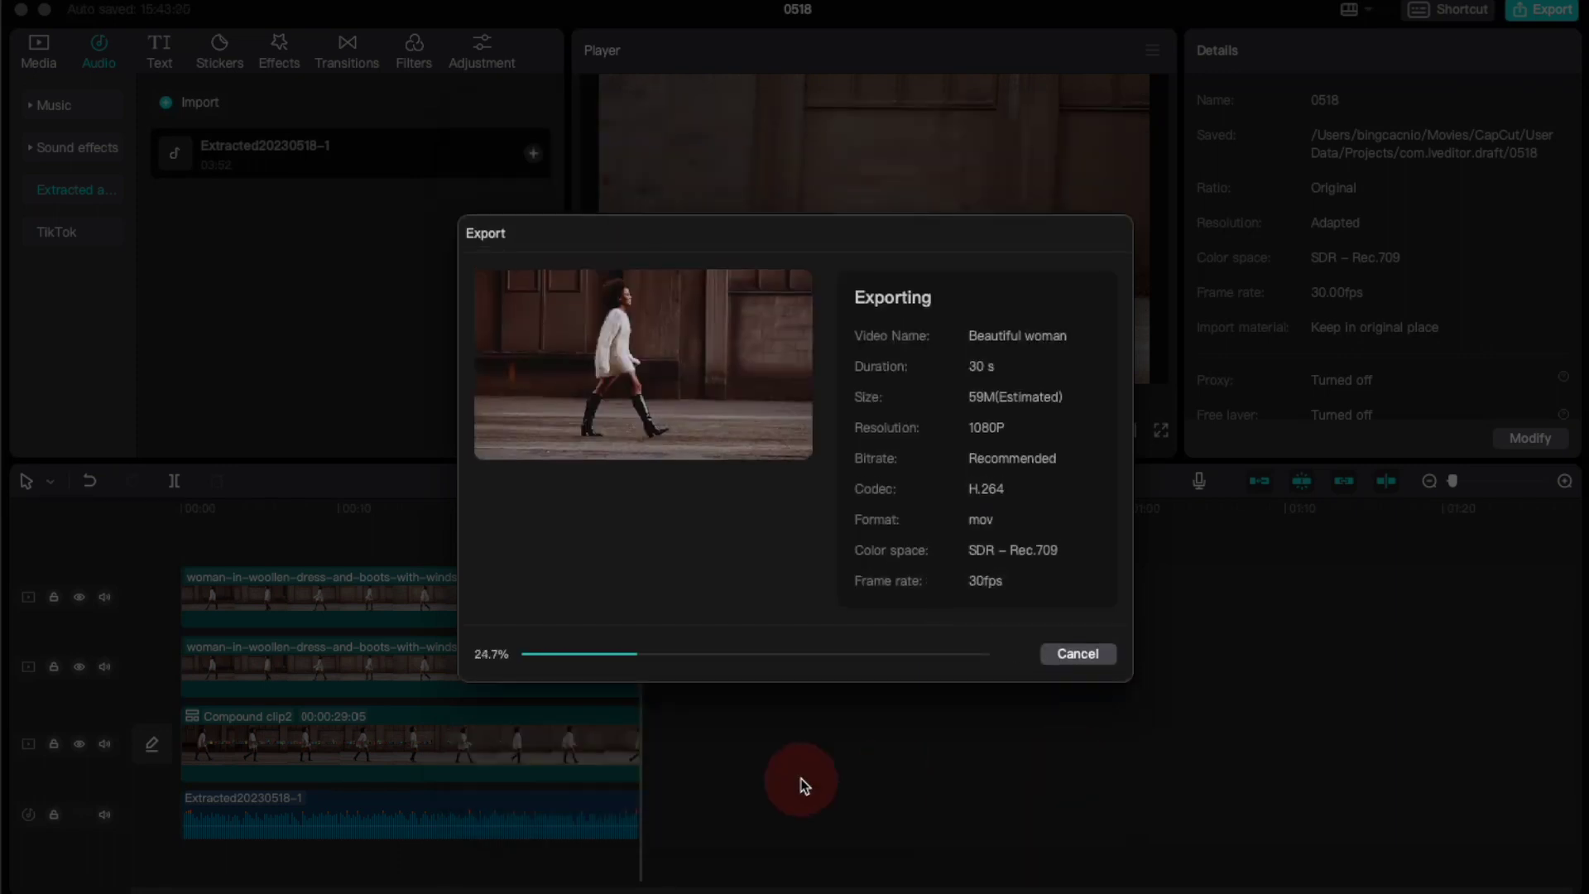